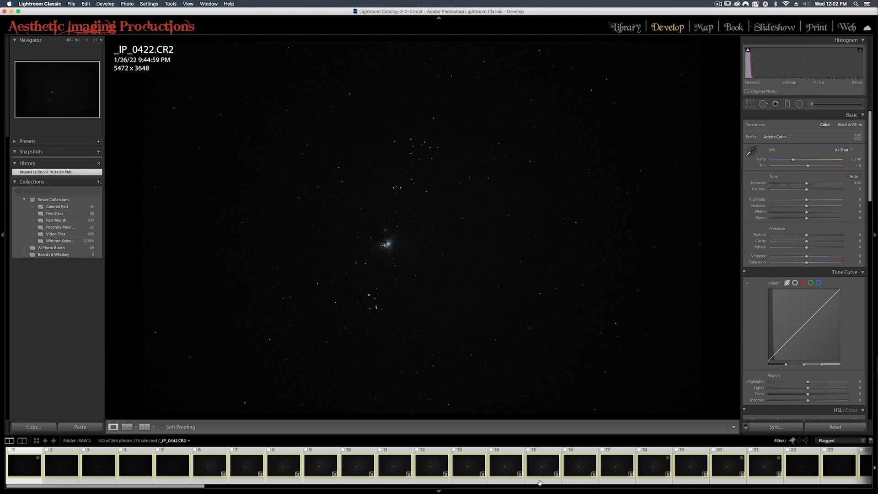
# Set the nebula photo's Contrast to -100 and Exposure to +1.50.
pyautogui.moveTo(123, 487)
pyautogui.mouseDown()
pyautogui.moveTo(244, 486)
pyautogui.moveTo(123, 486)
pyautogui.mouseUp()
pyautogui.click(387, 244)
pyautogui.moveTo(402, 254); pyautogui.dragTo(448, 235)
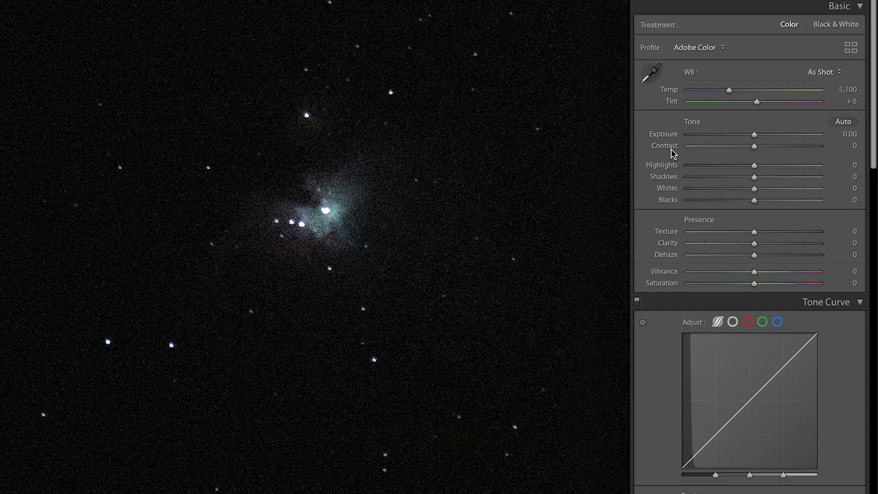
pyautogui.moveTo(755, 146); pyautogui.dragTo(627, 146)
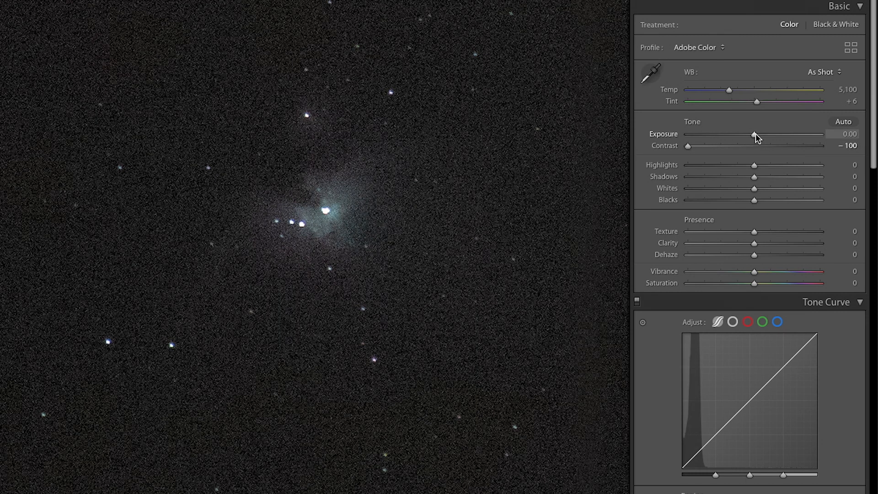
pyautogui.moveTo(755, 133); pyautogui.dragTo(773, 132)
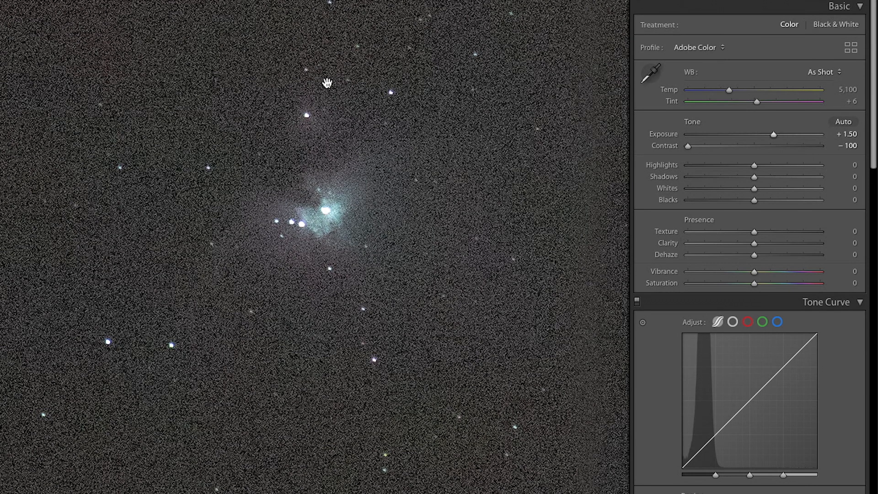
# Raise the photo's Highlights to +15, Shadows to +30 and Whites to +13.
pyautogui.moveTo(755, 165); pyautogui.dragTo(781, 178)
pyautogui.click(775, 179)
pyautogui.click(352, 246)
pyautogui.moveTo(753, 188)
pyautogui.mouseDown()
pyautogui.moveTo(763, 188)
pyautogui.moveTo(734, 201)
pyautogui.moveTo(754, 201)
pyautogui.mouseUp()
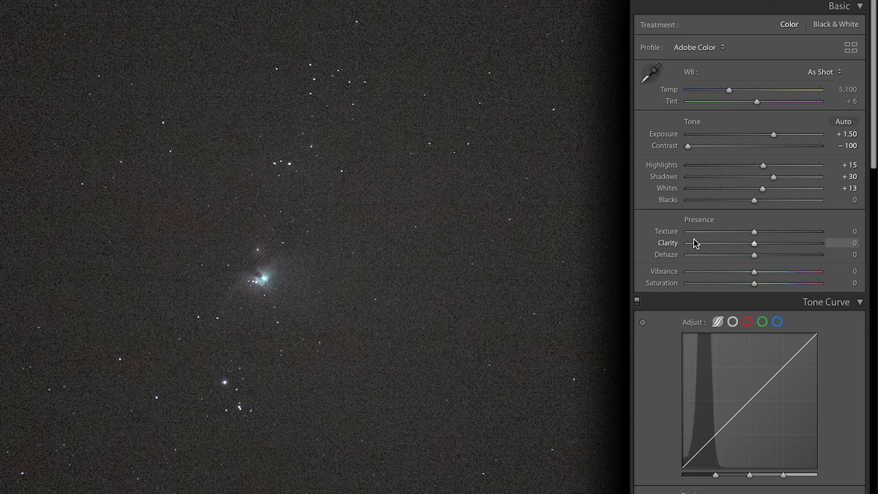
# Brighten the tone curve by setting its Lights region to +53 and Darks region to +39.
pyautogui.scroll(-3, 650, 402)
pyautogui.click(844, 198)
pyautogui.click(844, 198)
pyautogui.moveTo(757, 411); pyautogui.dragTo(785, 422)
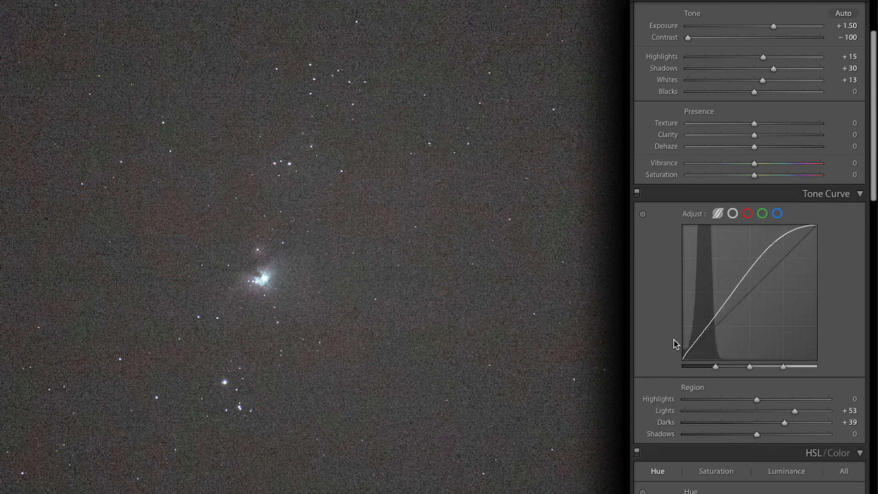
# Turn off sharpening on the nebula photo by setting its Amount to 0.
pyautogui.click(279, 279)
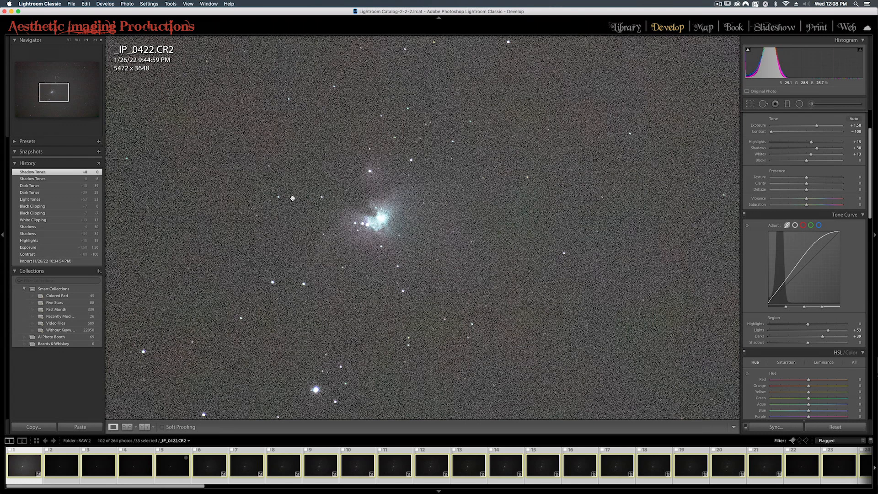
pyautogui.scroll(-6, 759, 304)
pyautogui.scroll(-4, 759, 304)
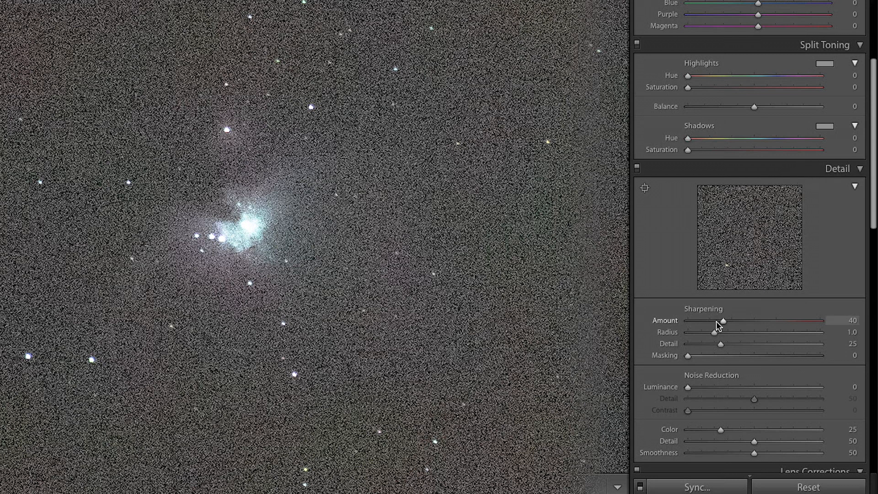
pyautogui.moveTo(720, 323); pyautogui.dragTo(632, 321)
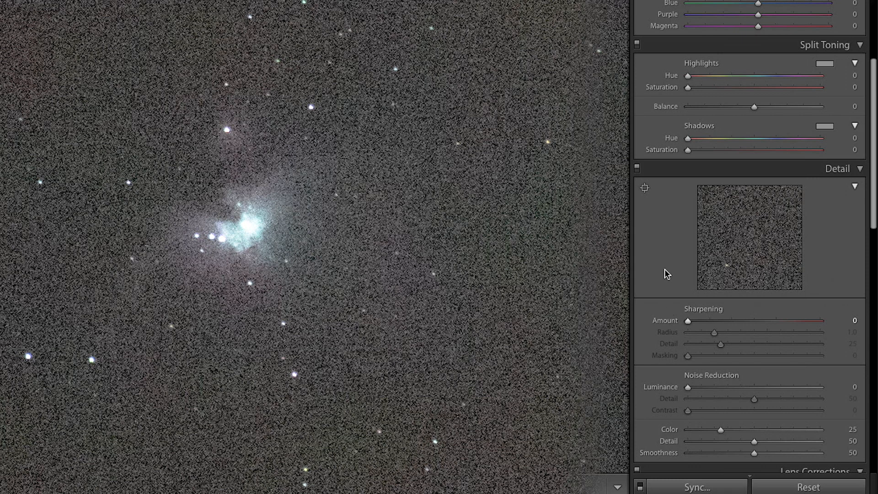
# Reduce the photo's noise by setting Luminance noise reduction to 44 and Color noise reduction to 99.
pyautogui.scroll(-3, 662, 274)
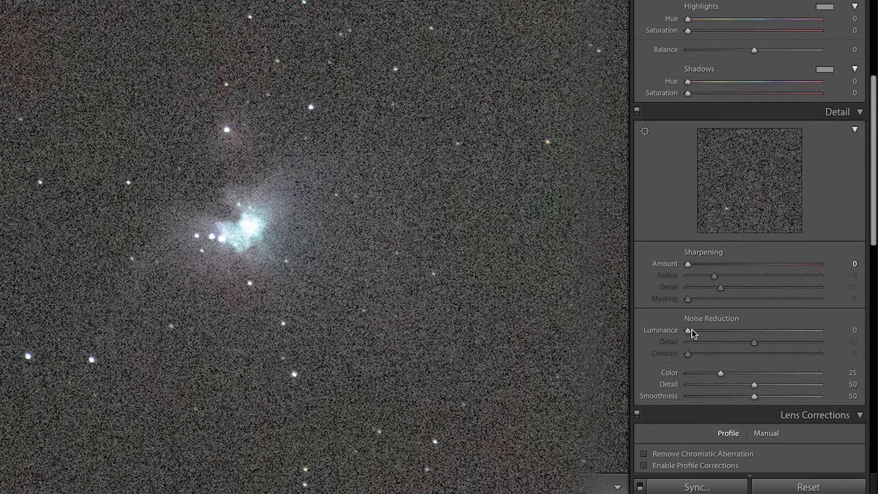
pyautogui.moveTo(687, 330); pyautogui.dragTo(747, 330)
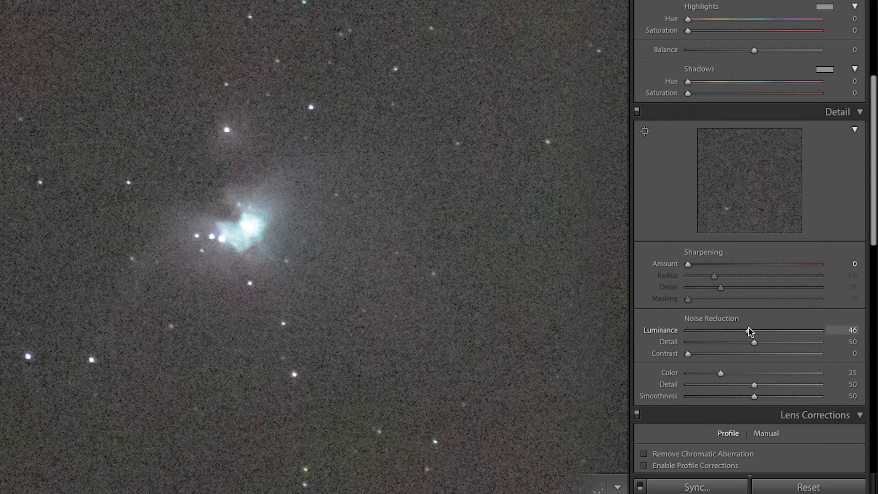
pyautogui.moveTo(748, 327); pyautogui.dragTo(743, 328)
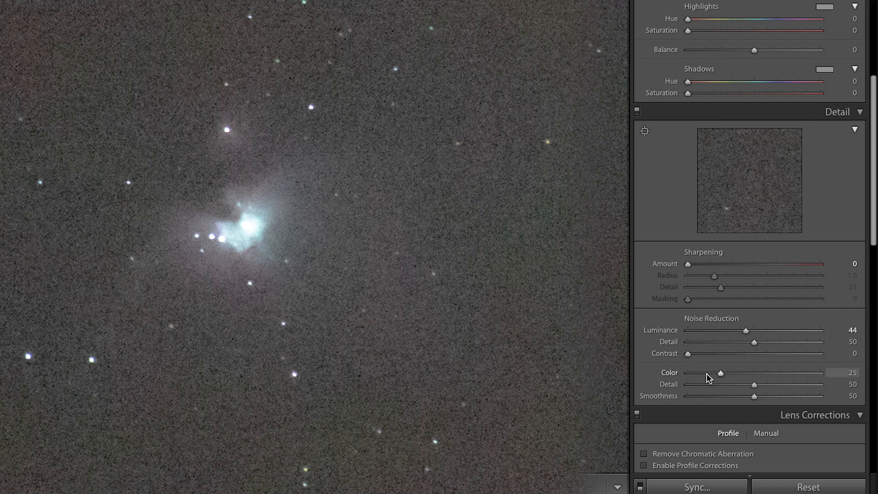
pyautogui.moveTo(721, 373); pyautogui.dragTo(753, 373)
# Enable lens profile corrections for the nebula photo.
pyautogui.scroll(-5, 663, 270)
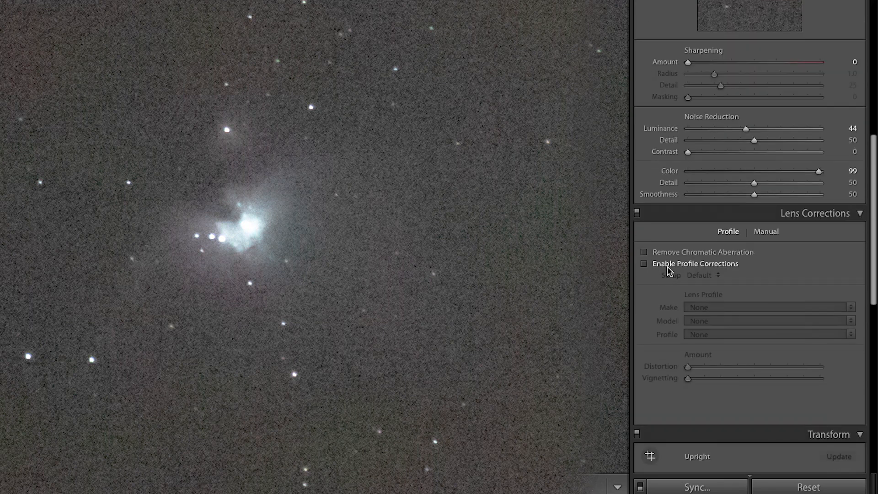
pyautogui.click(392, 280)
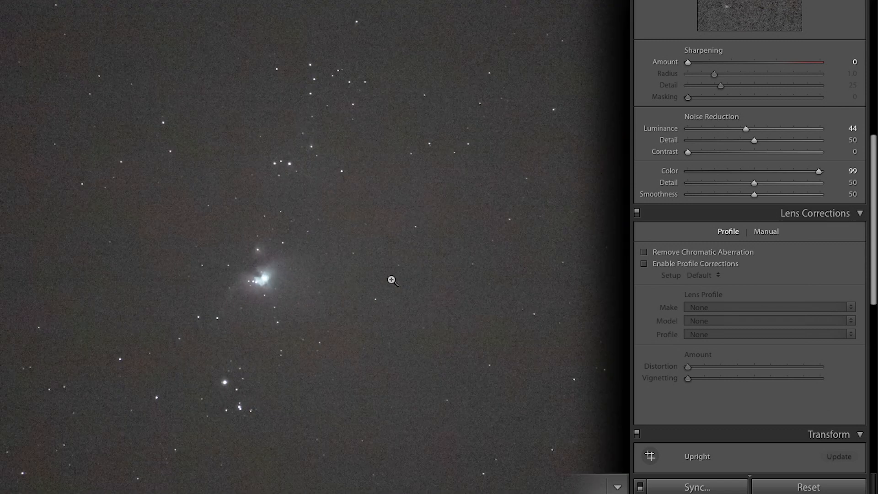
pyautogui.click(656, 265)
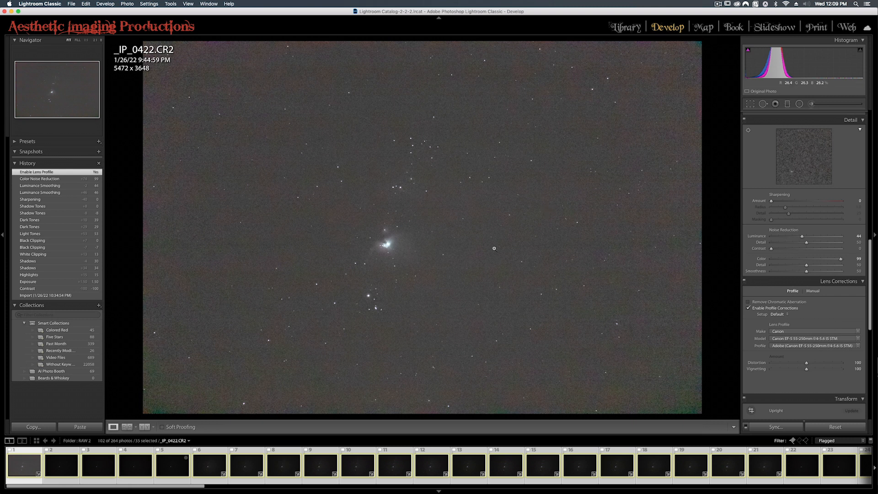
pyautogui.scroll(-7, 795, 309)
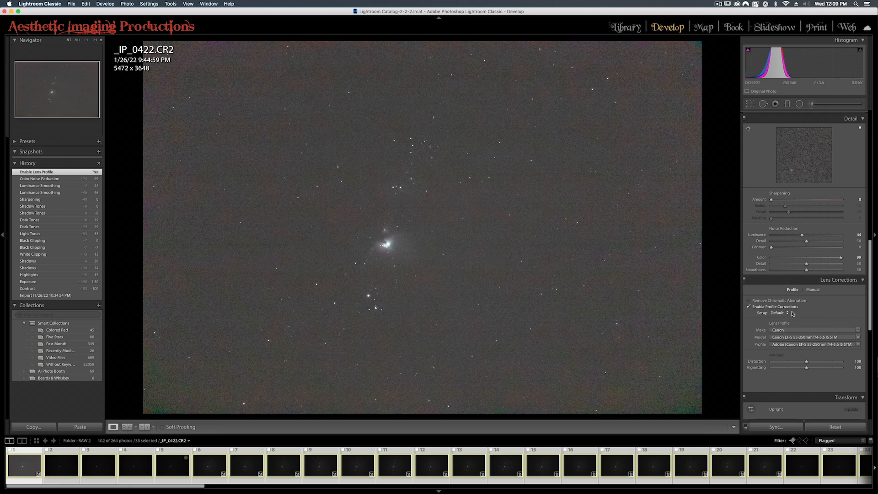
# Crop the photo to a 1 x 1 square of about 1869 x 1869 pixels around the nebula and the nearby stars.
pyautogui.scroll(15, 794, 306)
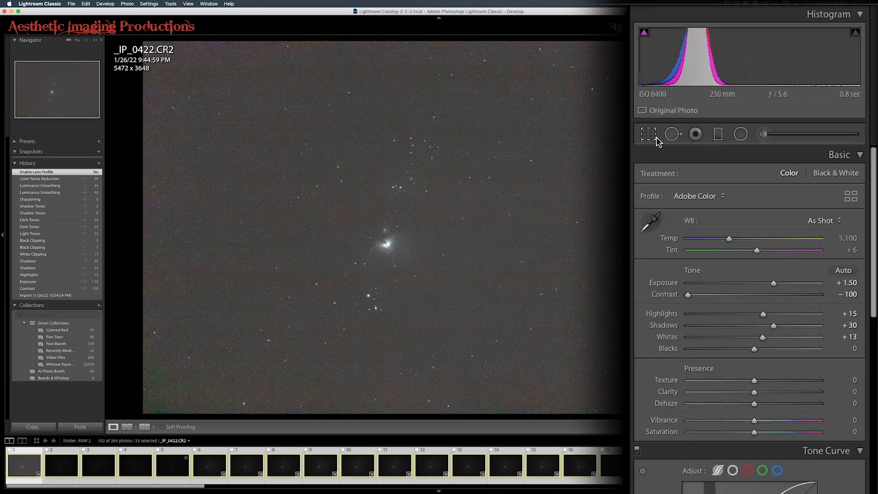
pyautogui.click(649, 135)
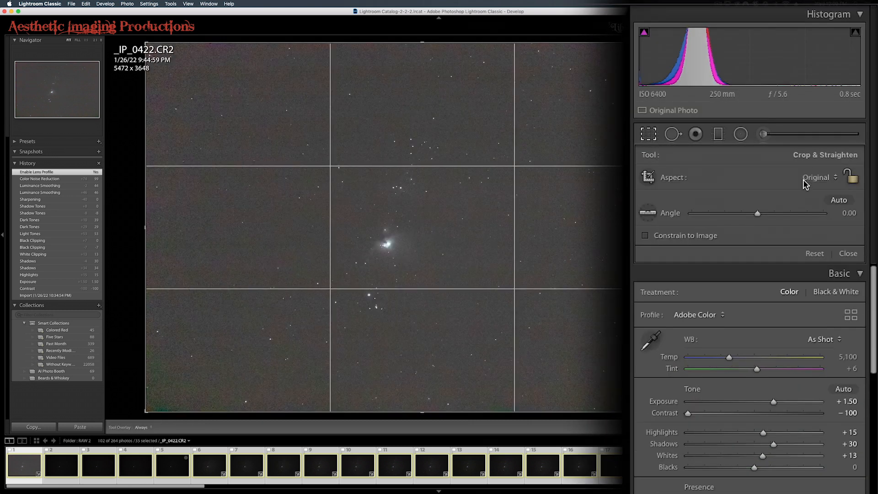
pyautogui.click(823, 178)
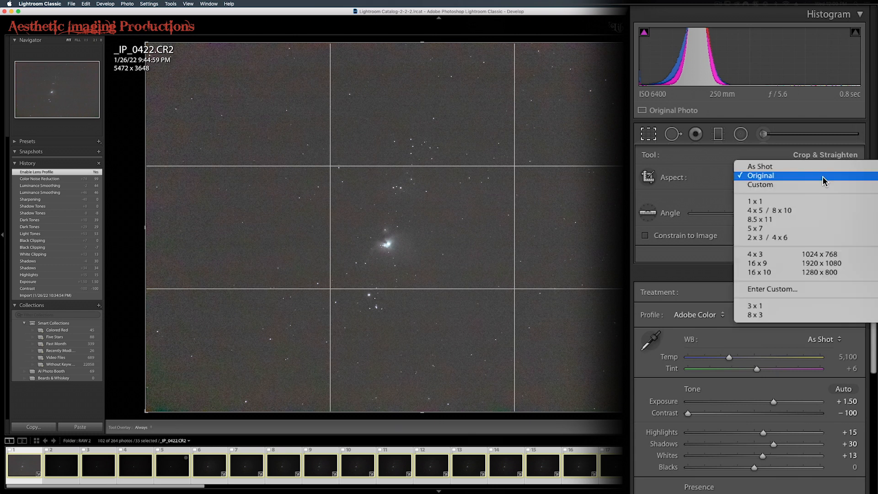
pyautogui.click(783, 202)
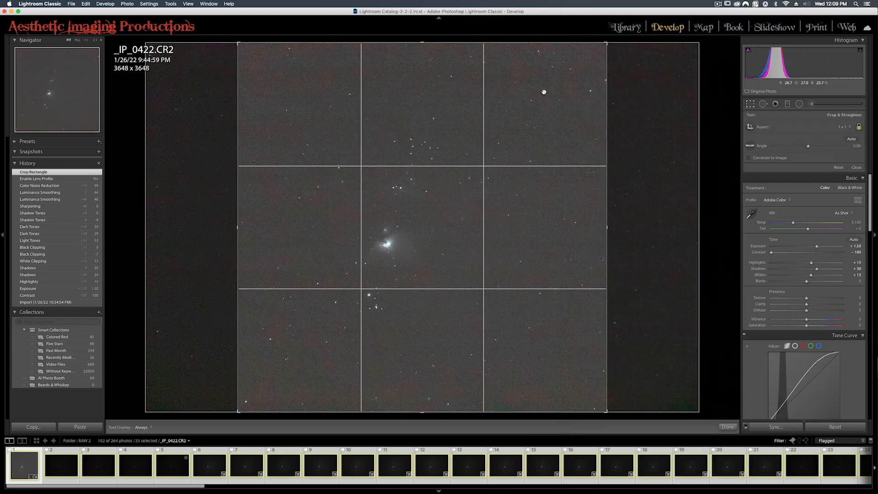
pyautogui.moveTo(607, 43); pyautogui.dragTo(517, 132)
pyautogui.moveTo(448, 246); pyautogui.dragTo(389, 303)
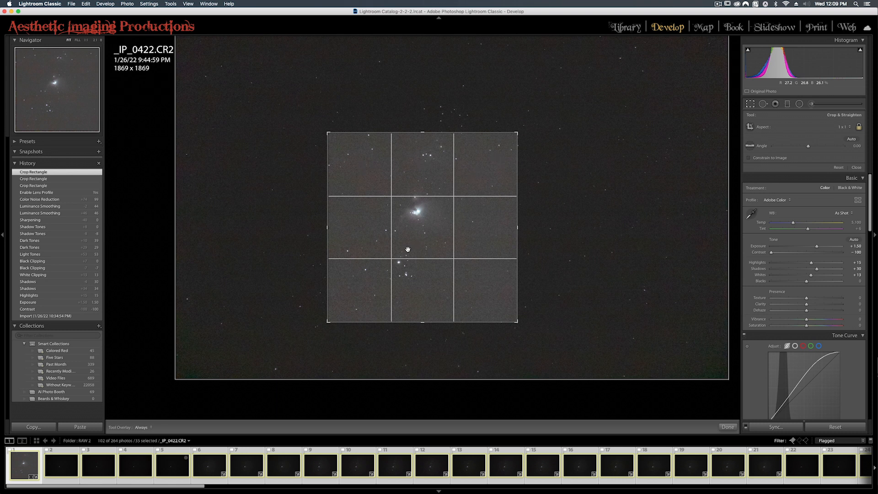
pyautogui.press('Return')
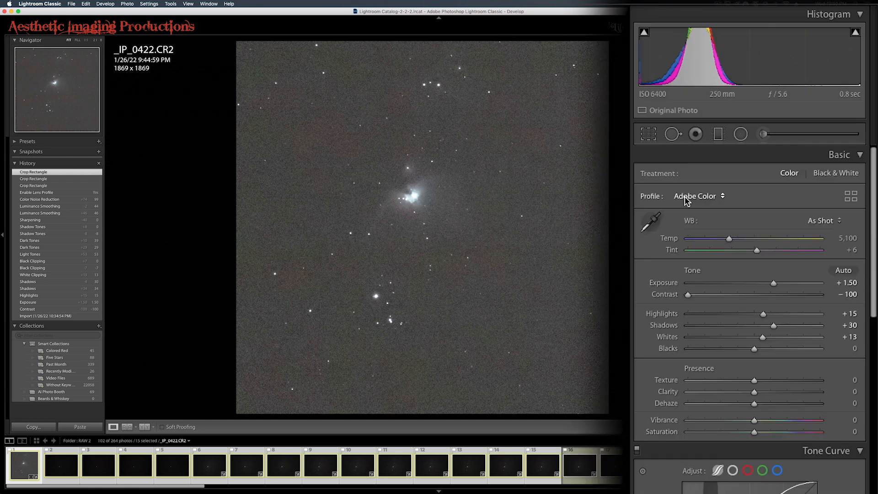
# Change the photo's color profile to Adobe Standard.
pyautogui.click(690, 198)
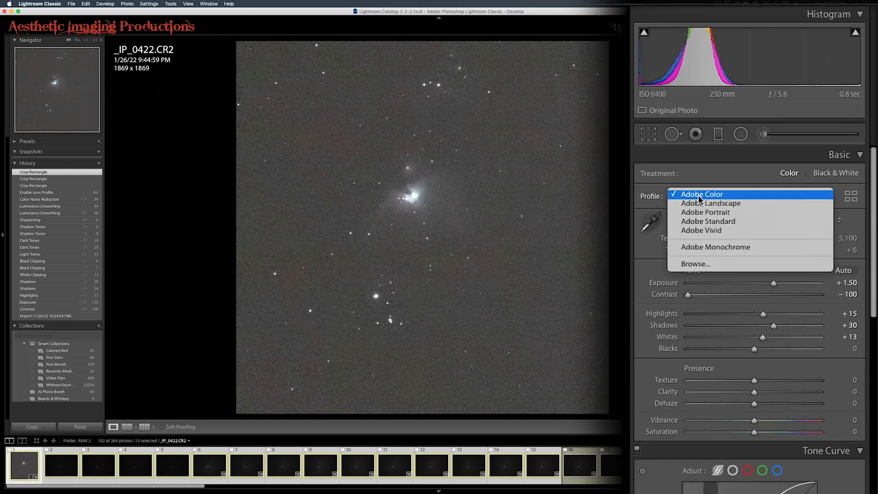
pyautogui.click(694, 197)
pyautogui.click(697, 196)
pyautogui.click(706, 222)
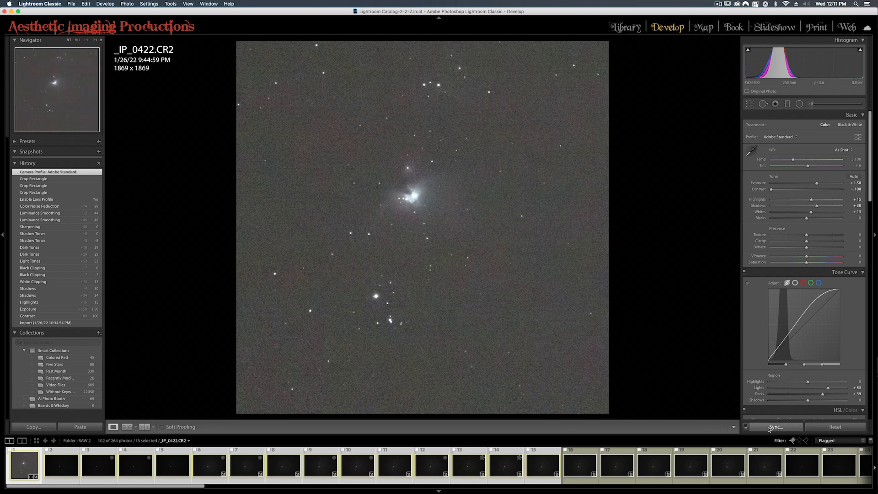
# Synchronize the edited photo's develop settings, including lens corrections and crop, to the other selected photos.
pyautogui.click(770, 427)
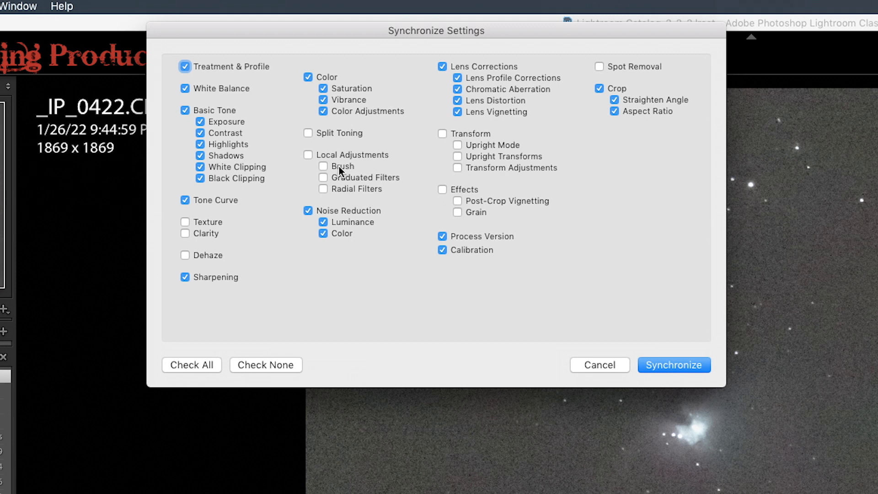
pyautogui.click(674, 364)
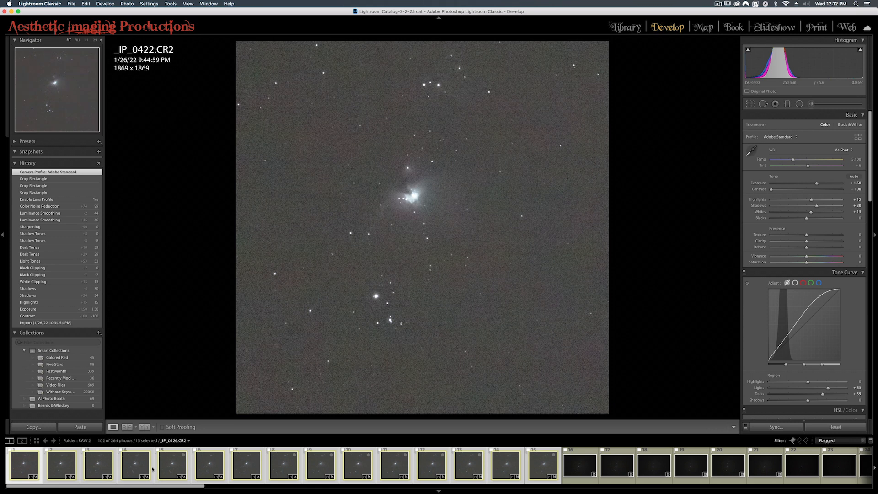
# Start exporting the 15 selected photos from the Library and set a new "Edited Images" folder inside 20220203_Orions_Nebula as the destination.
pyautogui.click(626, 28)
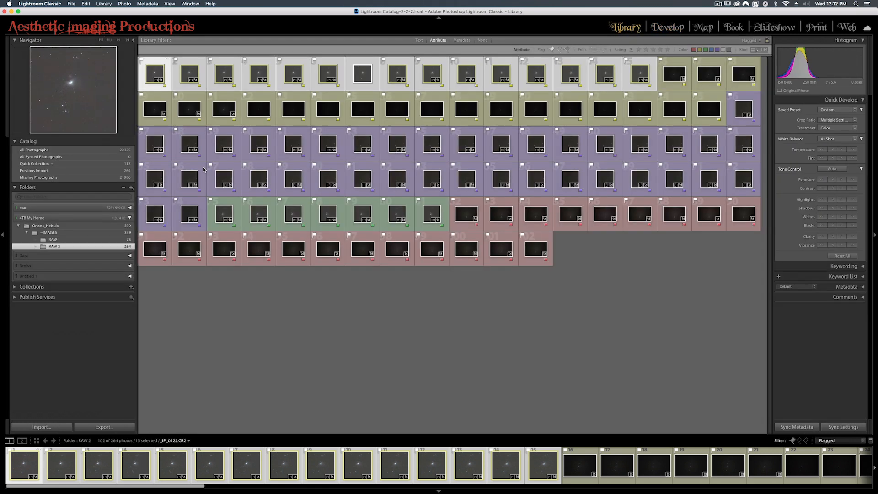
pyautogui.click(109, 428)
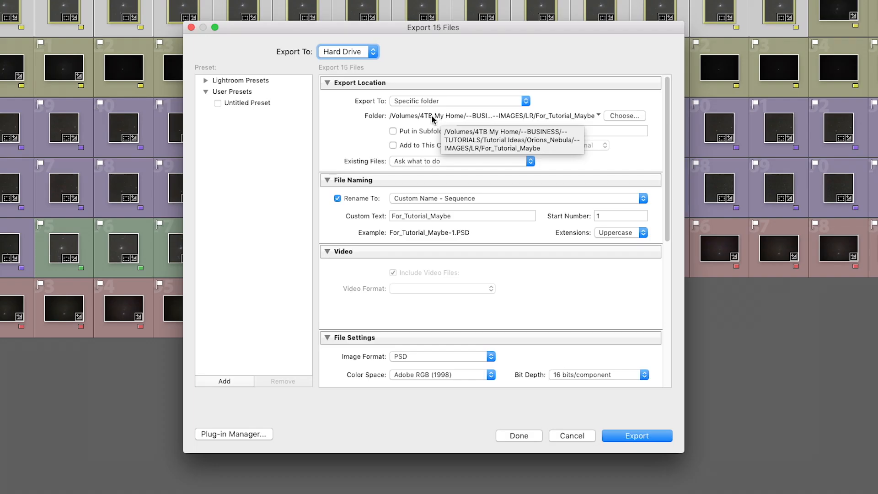
pyautogui.click(623, 116)
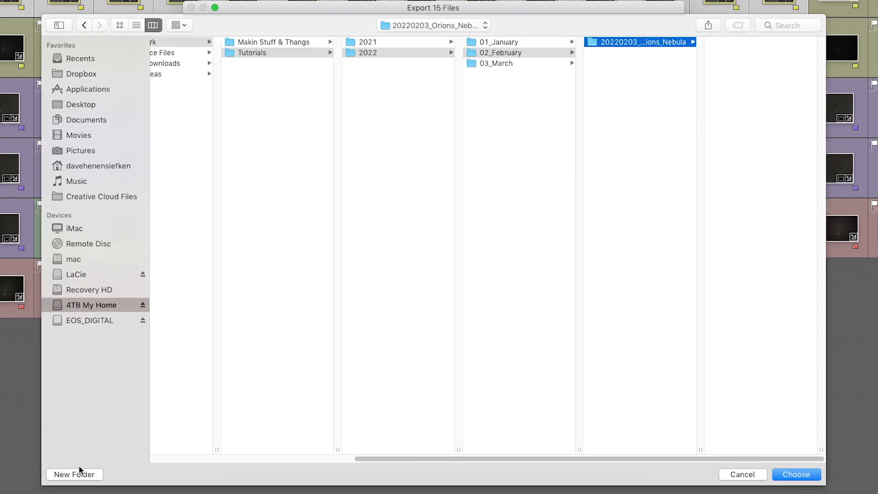
pyautogui.click(79, 473)
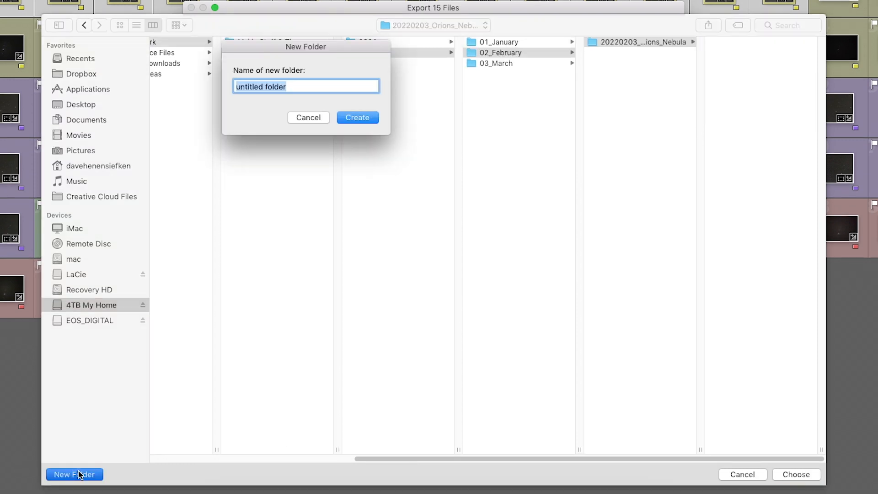
pyautogui.write('LR')
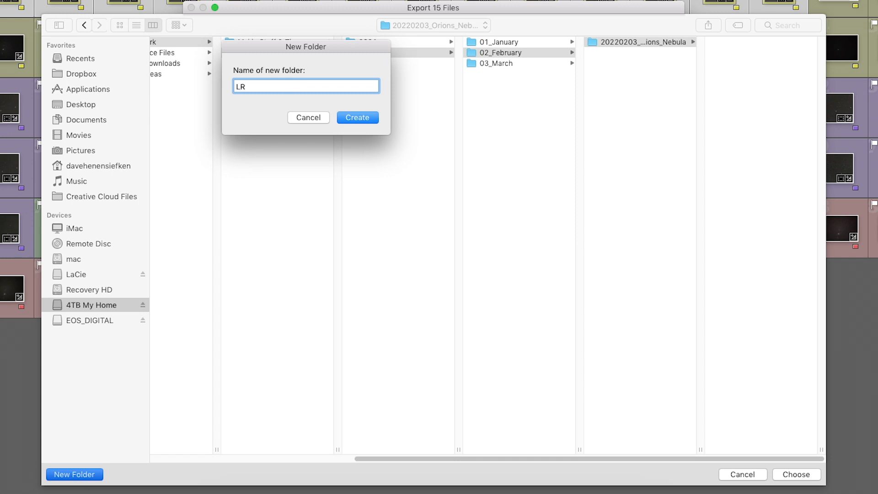
pyautogui.press('BackSpace')
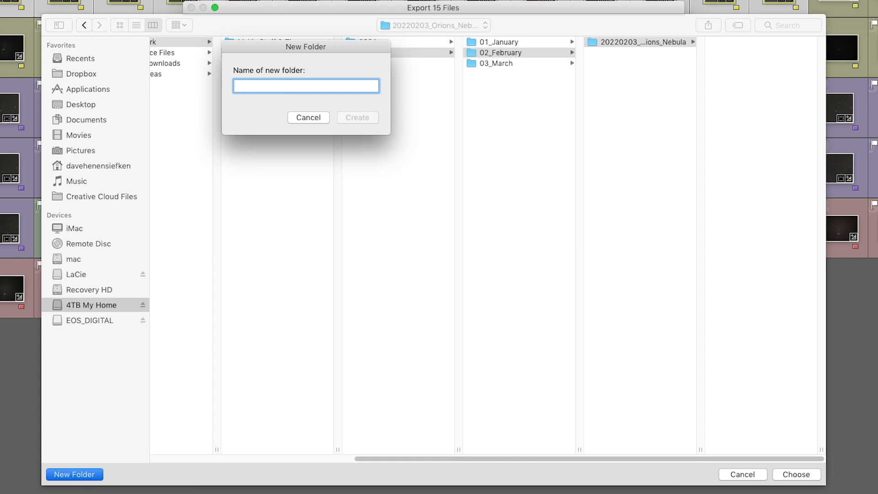
pyautogui.write('E')
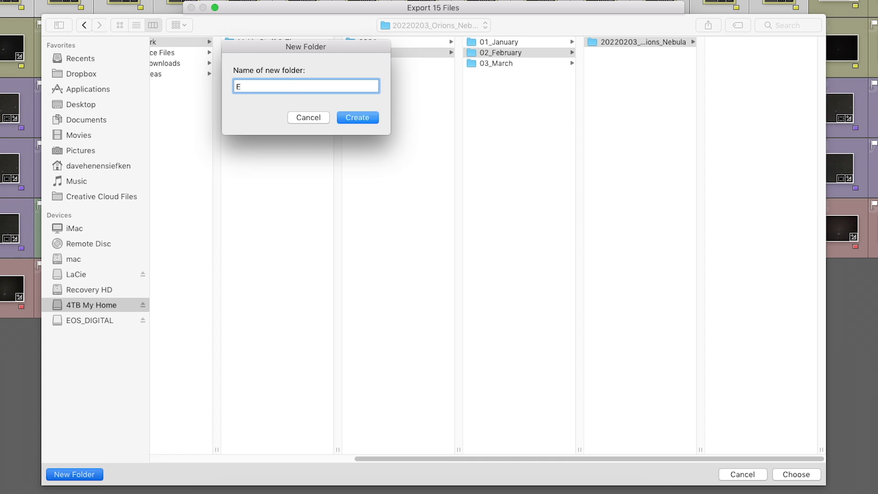
pyautogui.write('dited Images')
pyautogui.press('Return')
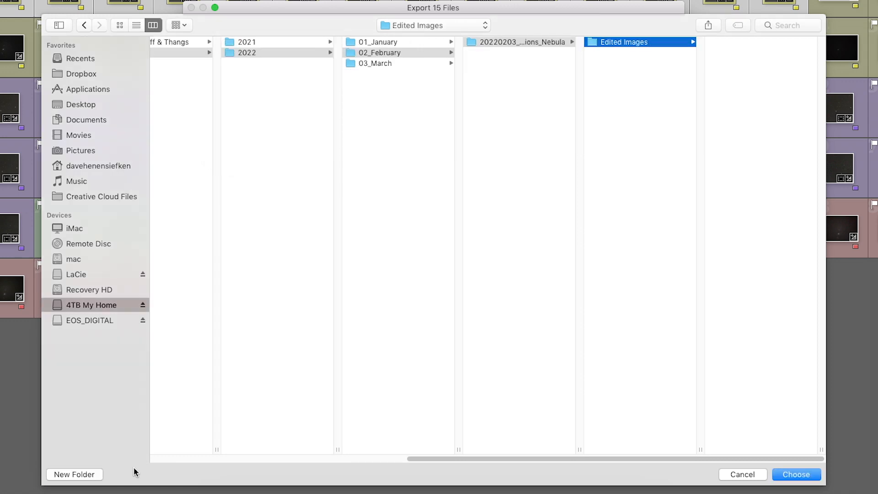
pyautogui.click(793, 475)
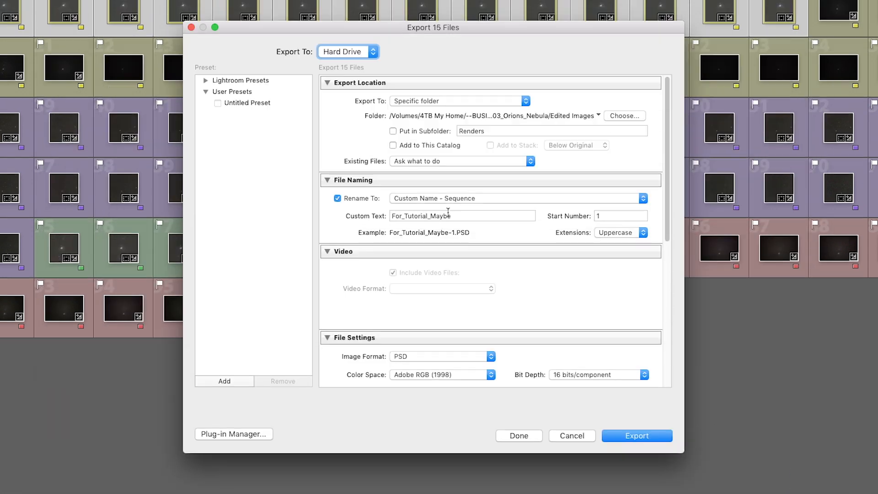
# Name the exported files with the Custom Name - Sequence template and the custom text Orions_Nebula.
pyautogui.click(412, 201)
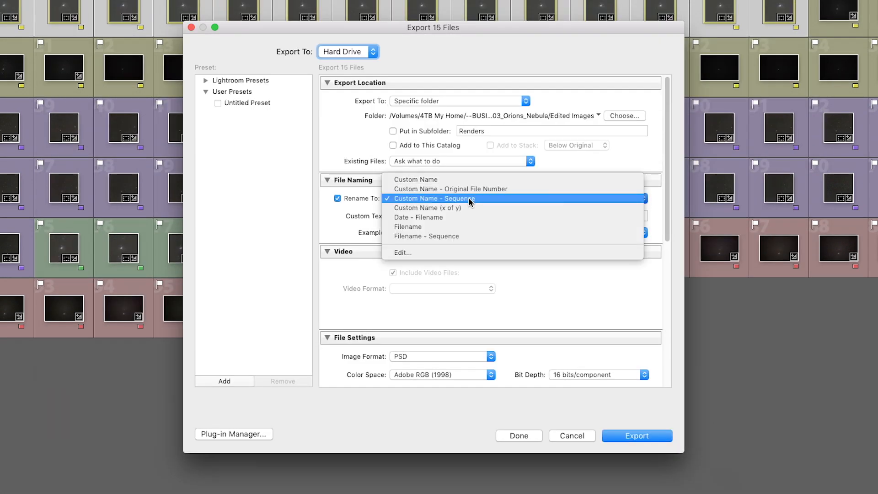
pyautogui.click(312, 214)
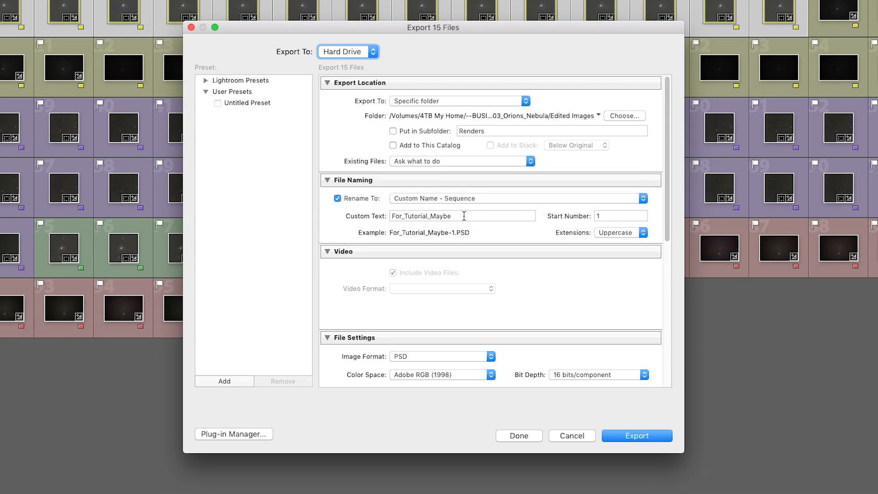
pyautogui.click(463, 215)
pyautogui.write('Or')
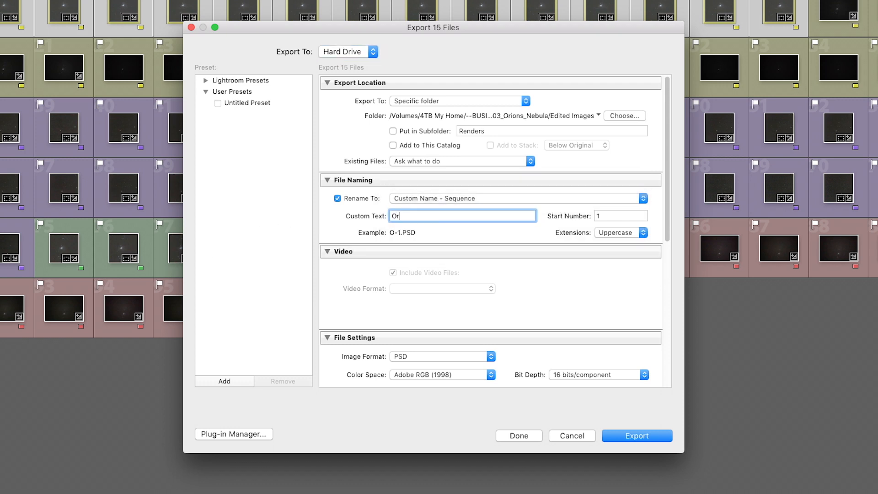
pyautogui.write('ions_Nebula')
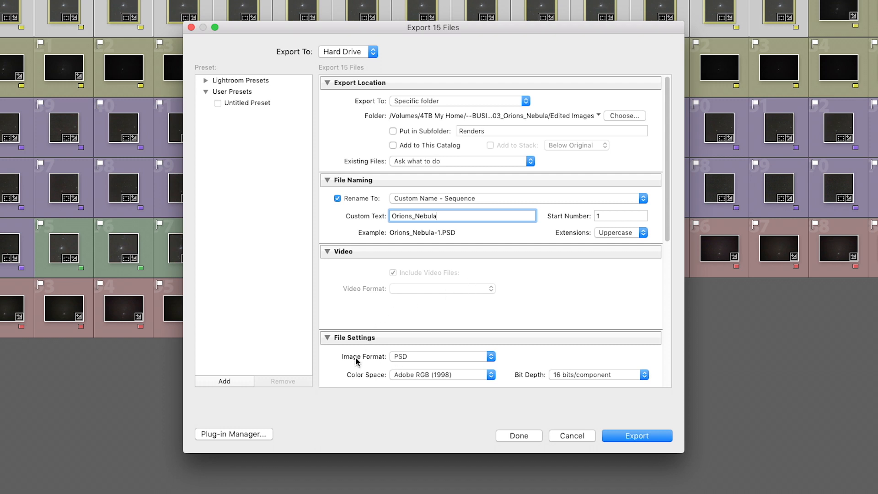
# Export the files as PSD in Adobe RGB (1998) at 16 bits/component, with the long edge resized to 2,000 pixels.
pyautogui.scroll(-4, 356, 361)
pyautogui.click(423, 271)
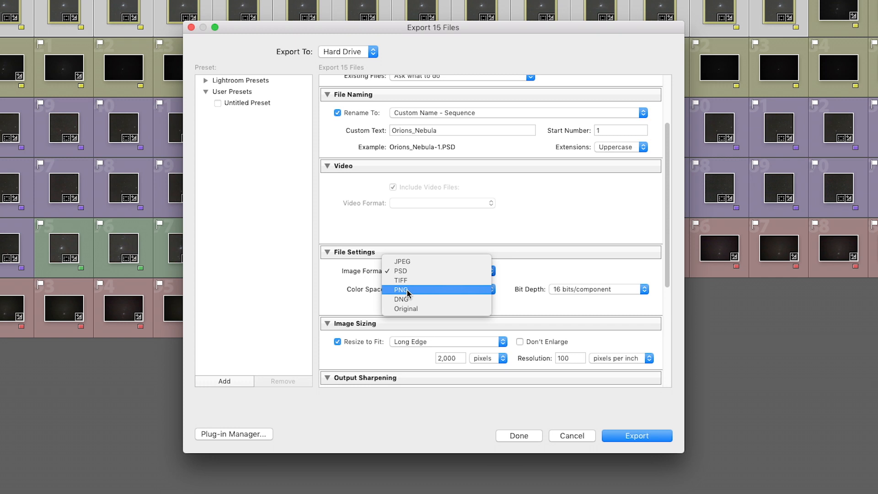
pyautogui.click(407, 271)
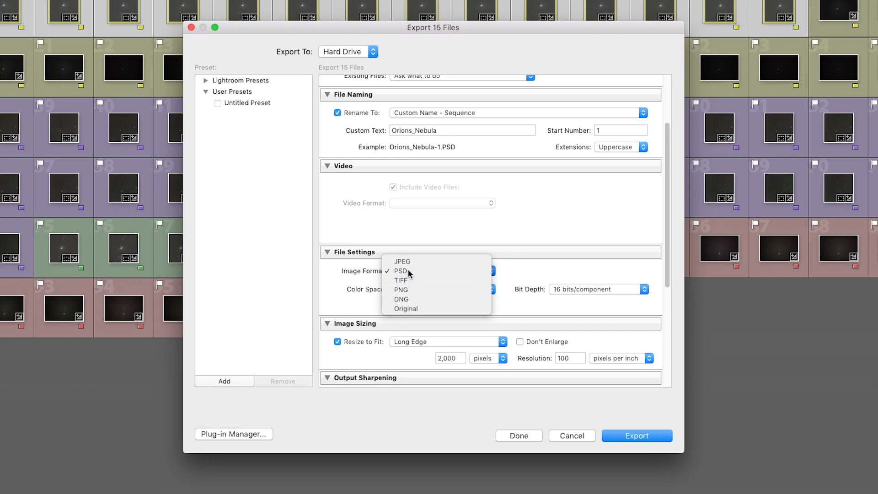
pyautogui.click(563, 290)
pyautogui.click(570, 290)
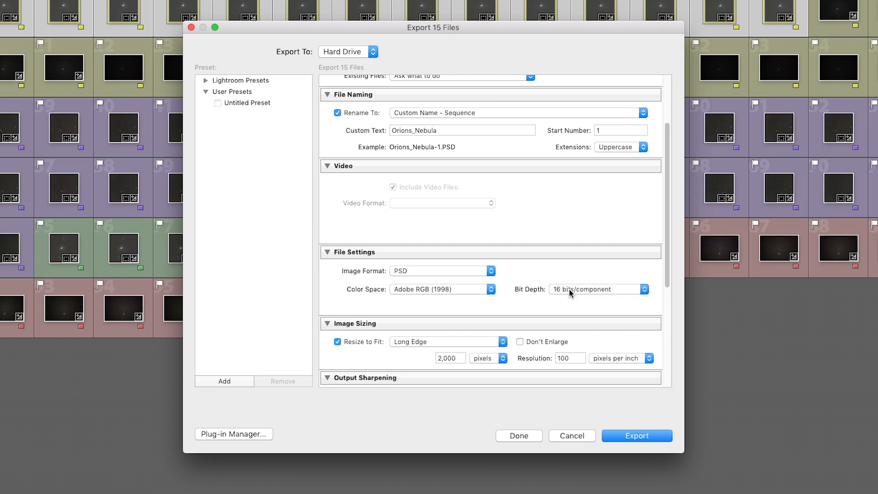
pyautogui.scroll(-5, 333, 294)
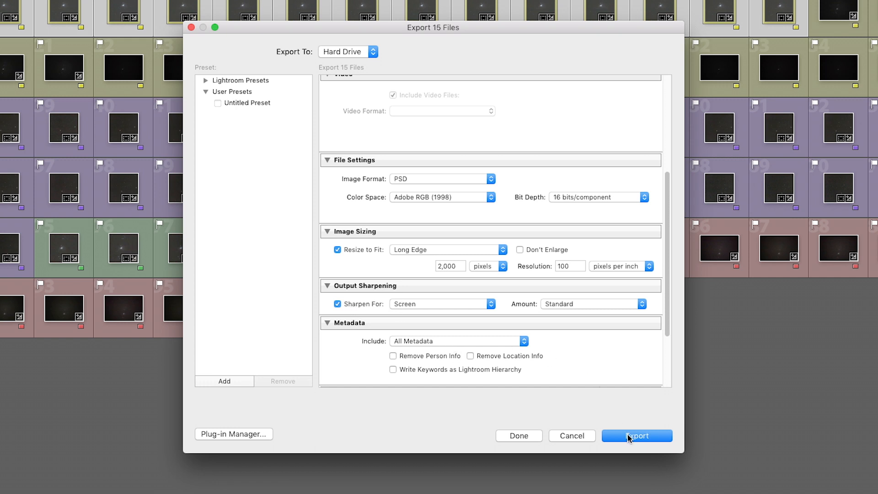
pyautogui.click(628, 436)
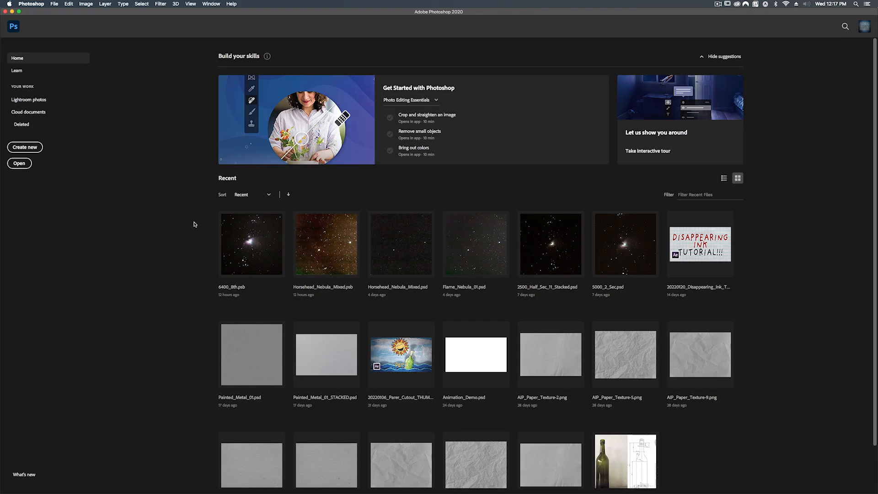
# Switch to Photoshop and load Orions_Nebula-1.PSD through Orions_Nebula-15.PSD from Edited Images into a stack with automatic source image alignment.
pyautogui.click(54, 5)
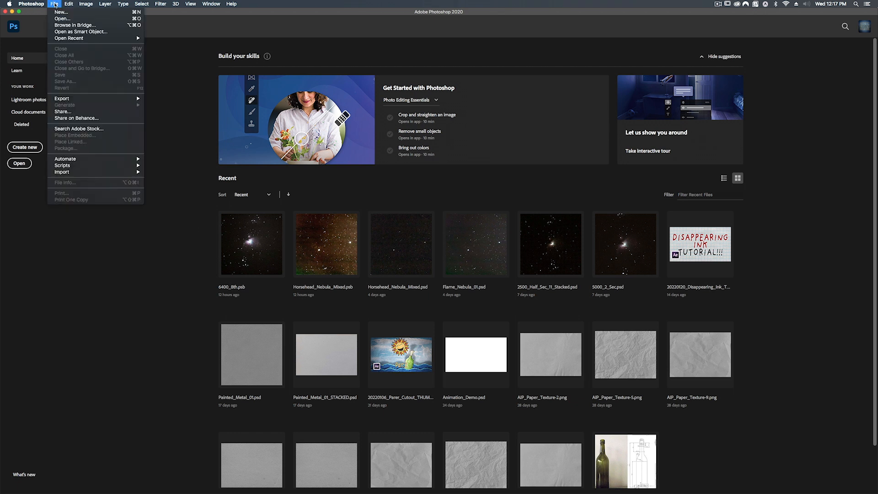
pyautogui.moveTo(72, 165)
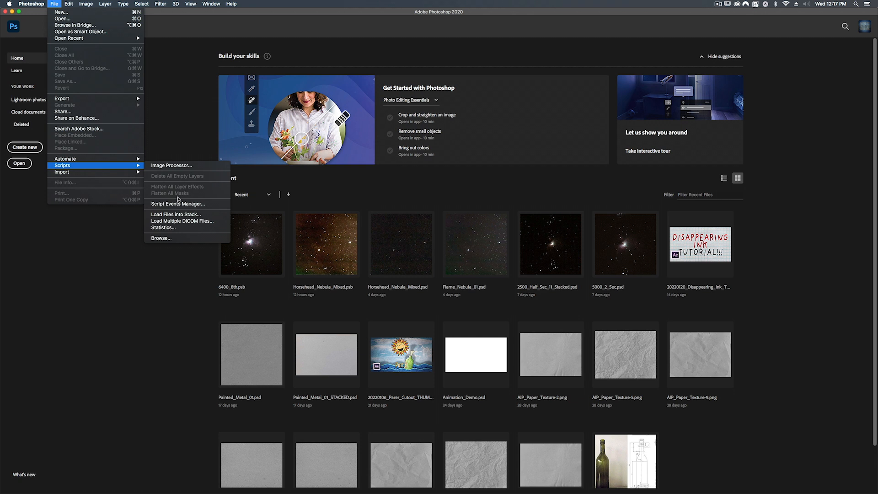
pyautogui.click(177, 215)
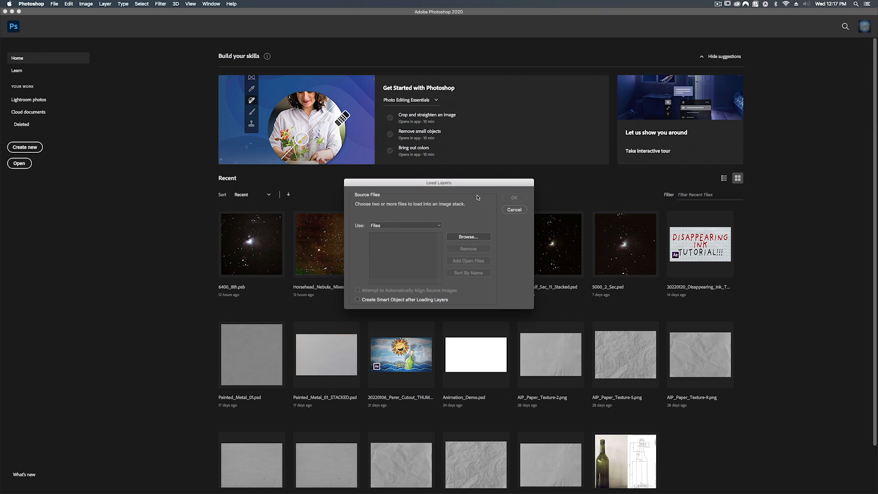
pyautogui.click(462, 238)
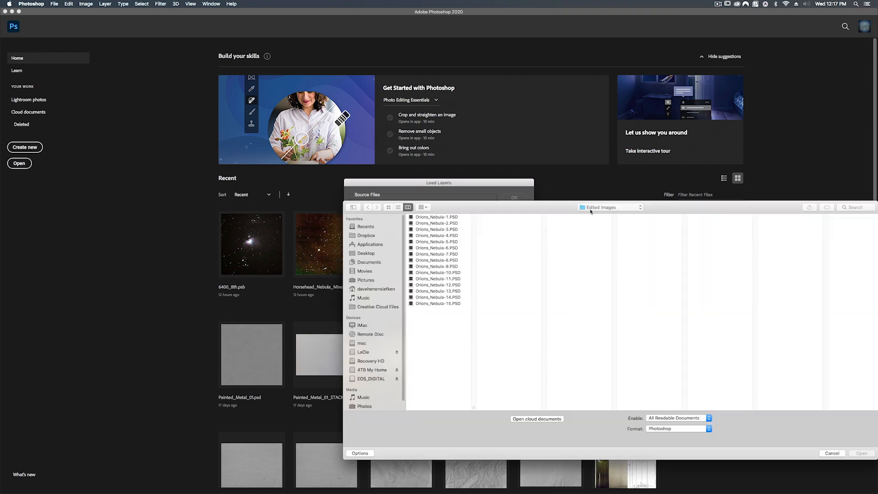
pyautogui.click(437, 217)
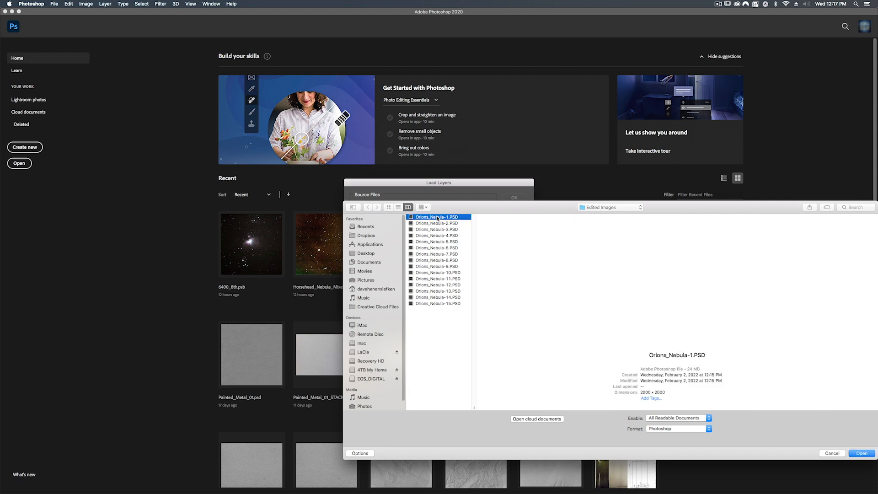
pyautogui.keyDown('shift'); pyautogui.click(425, 303); pyautogui.keyUp('shift')
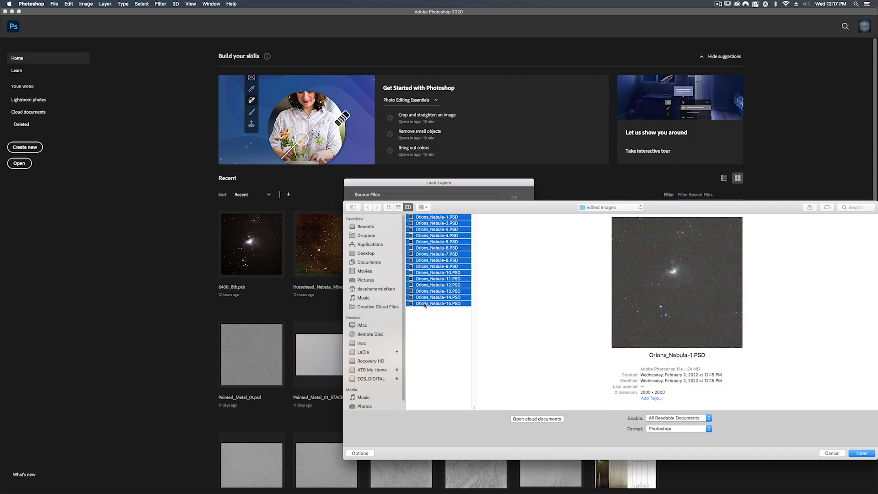
pyautogui.click(862, 454)
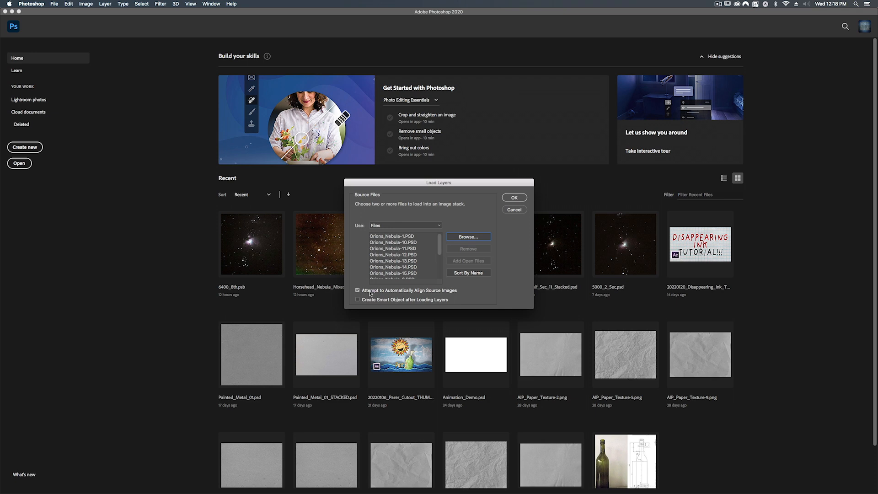
pyautogui.click(514, 197)
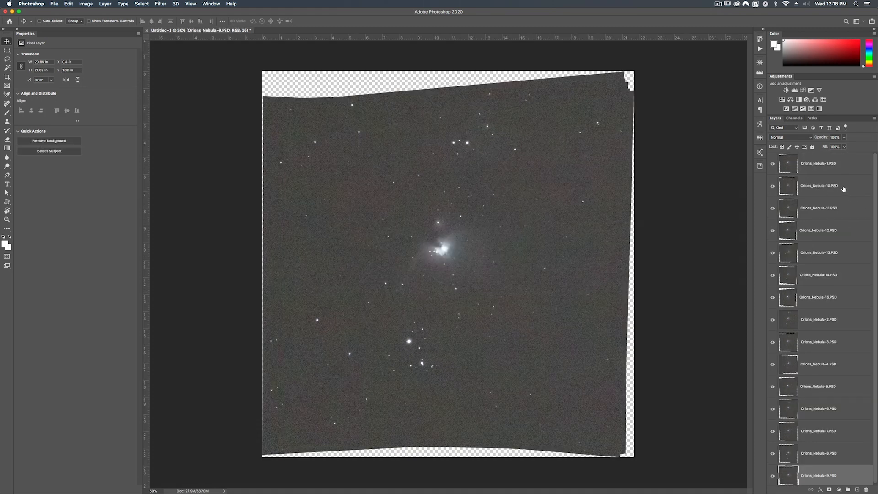
# Hide all layers above Orions_Nebula-9 and turn them back on one by one from the bottom up to check the alignment.
pyautogui.click(841, 166)
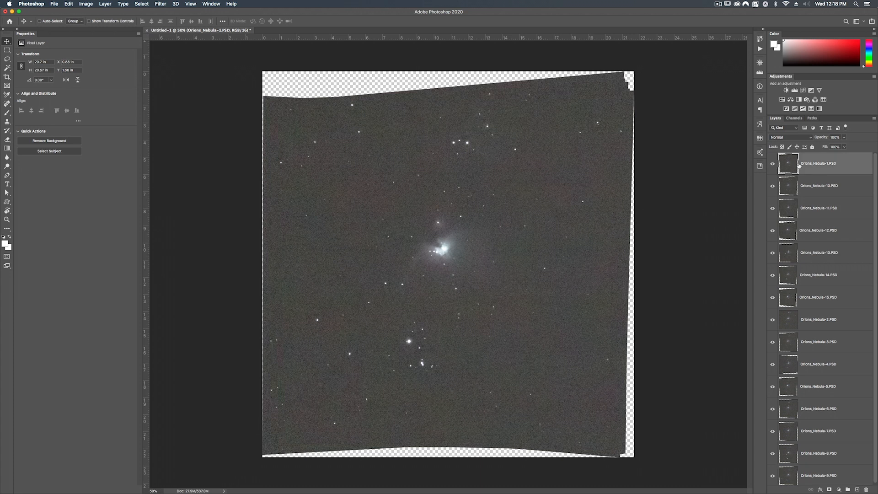
pyautogui.moveTo(773, 165); pyautogui.dragTo(771, 456)
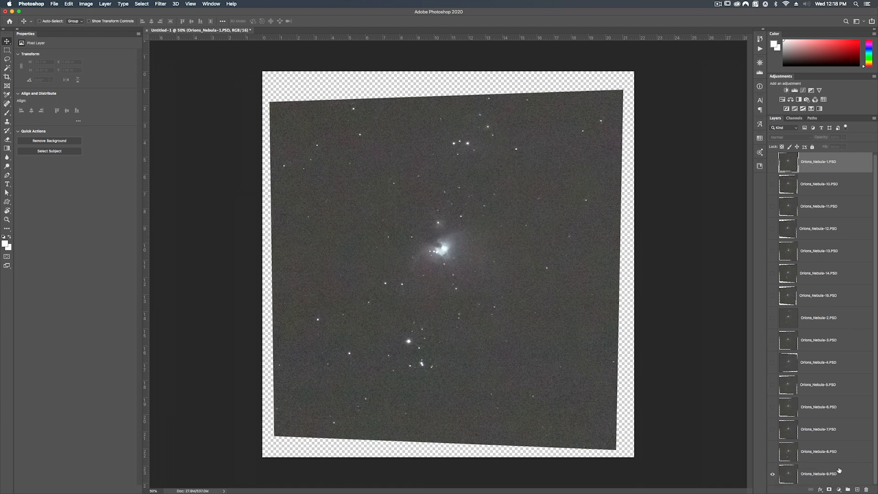
pyautogui.click(772, 475)
pyautogui.click(771, 453)
pyautogui.click(771, 431)
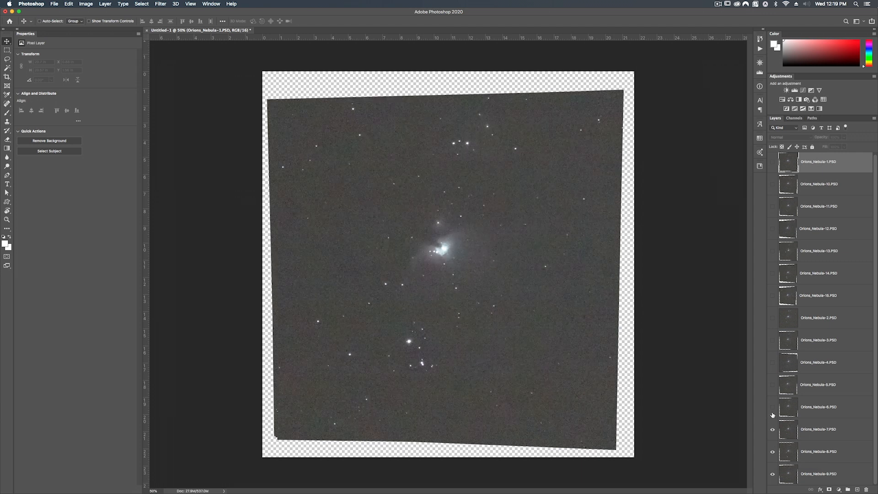
pyautogui.click(773, 407)
pyautogui.click(771, 387)
pyautogui.click(772, 362)
pyautogui.click(772, 340)
pyautogui.click(772, 319)
pyautogui.click(772, 296)
pyautogui.click(772, 273)
pyautogui.click(772, 251)
pyautogui.click(772, 229)
pyautogui.click(772, 207)
pyautogui.click(772, 184)
pyautogui.click(772, 163)
# Hide every layer except Orions_Nebula-8 and Orions_Nebula-9.
pyautogui.moveTo(772, 163); pyautogui.dragTo(773, 474)
pyautogui.click(772, 474)
pyautogui.click(773, 454)
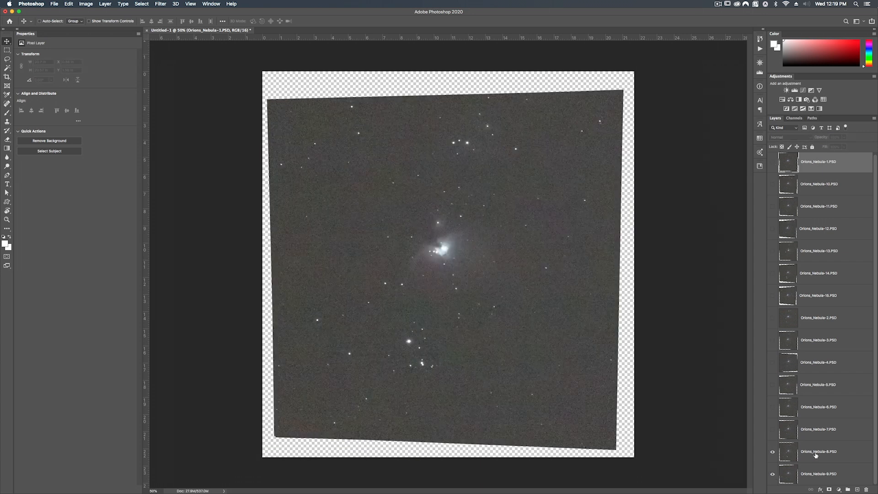
# Preview blend modes on the Orions_Nebula-8 layer and close the auto-aligned document without saving.
pyautogui.click(804, 454)
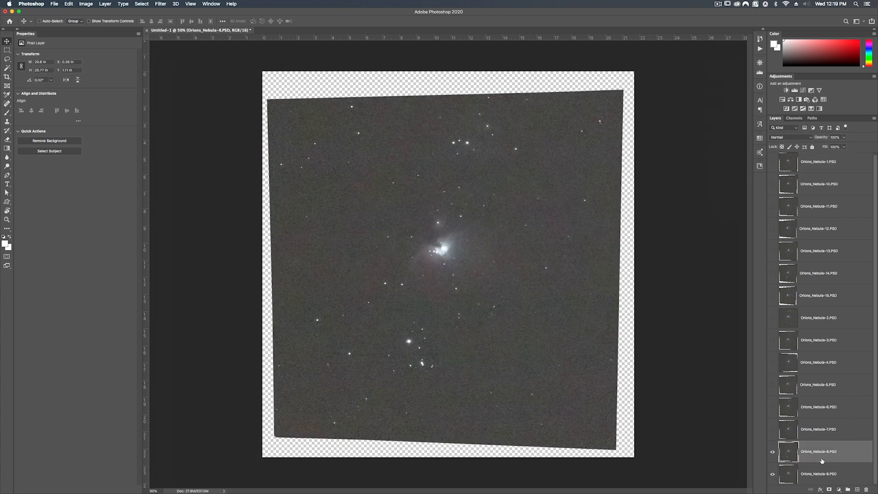
pyautogui.click(790, 138)
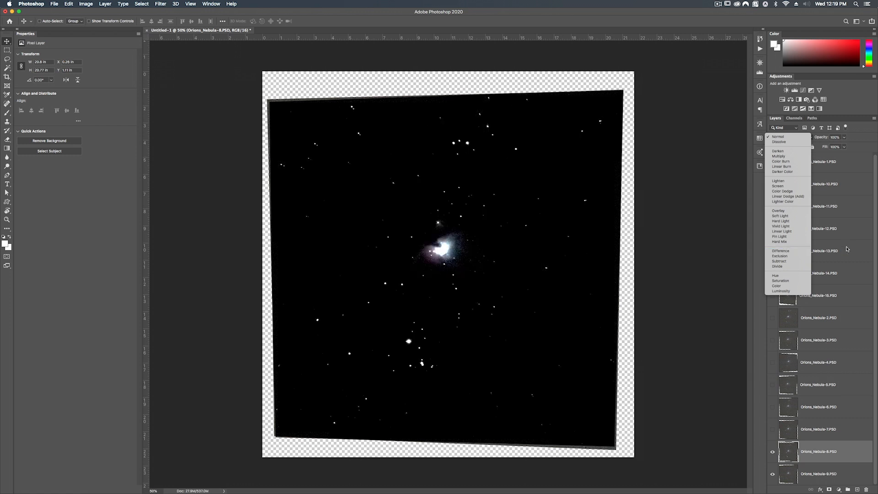
pyautogui.press('Escape')
pyautogui.click(146, 30)
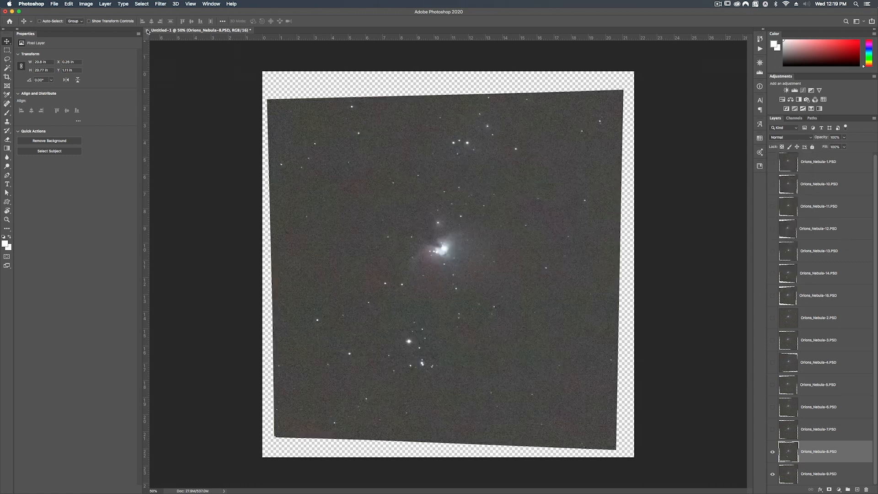
pyautogui.click(407, 158)
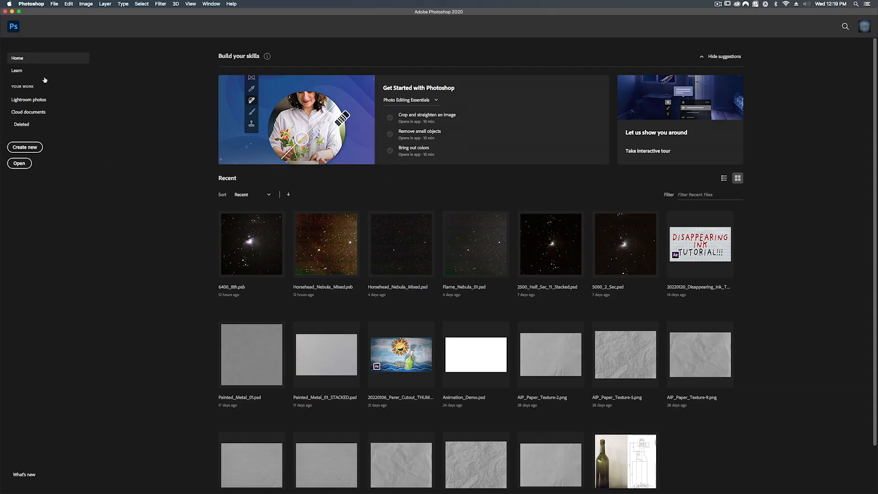
# Load Orions_Nebula-1.PSD through Orions_Nebula-15.PSD from Edited Images into a layer stack without automatic source image alignment.
pyautogui.click(55, 5)
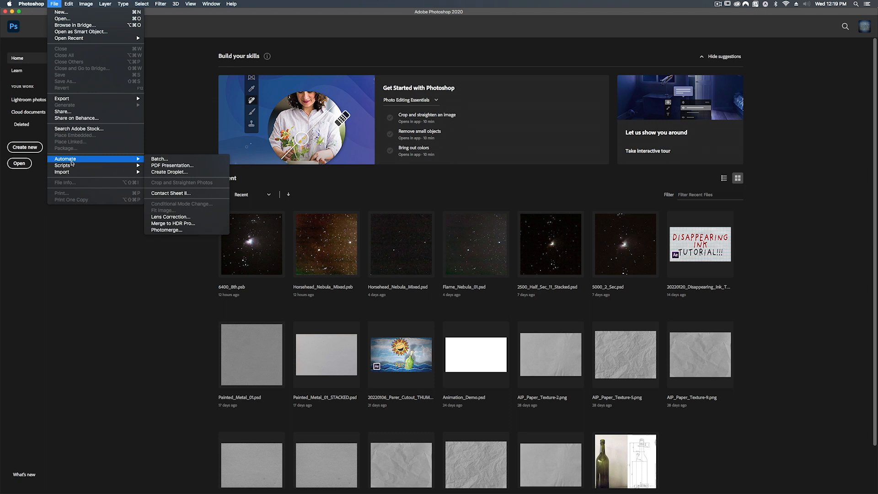
pyautogui.moveTo(72, 166)
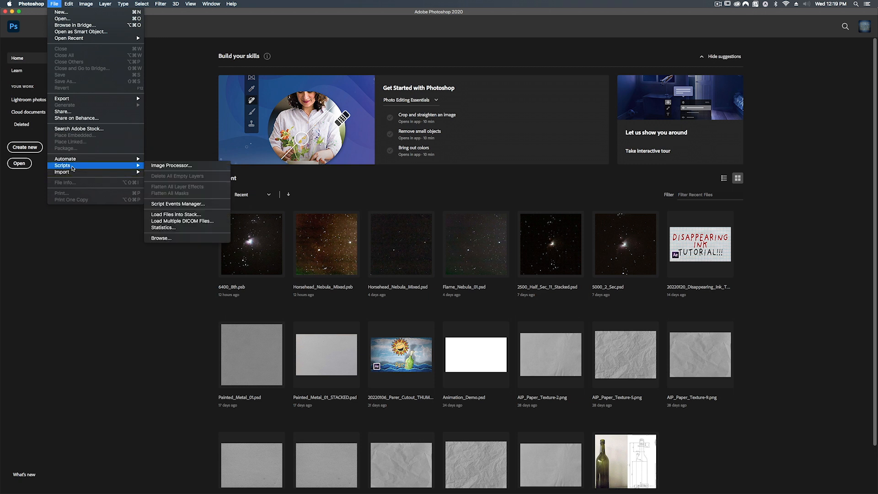
pyautogui.click(185, 214)
pyautogui.click(466, 237)
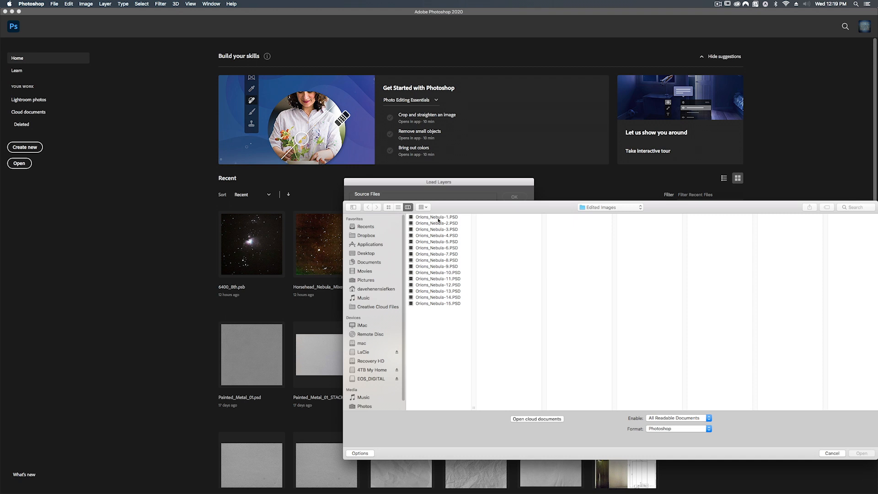
pyautogui.click(438, 218)
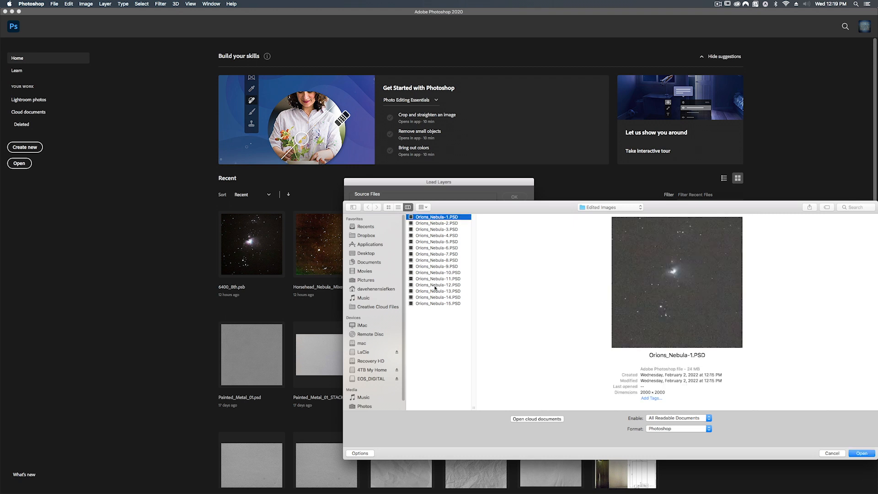
pyautogui.keyDown('shift'); pyautogui.click(436, 303); pyautogui.keyUp('shift')
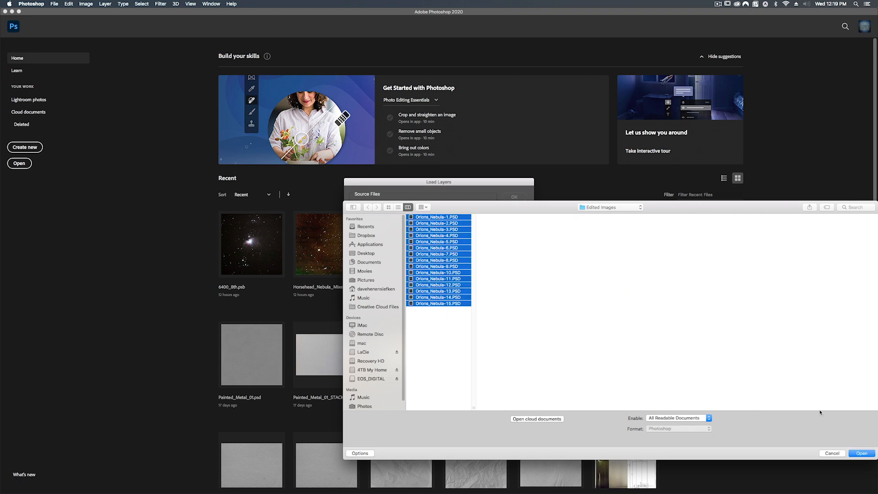
pyautogui.click(861, 453)
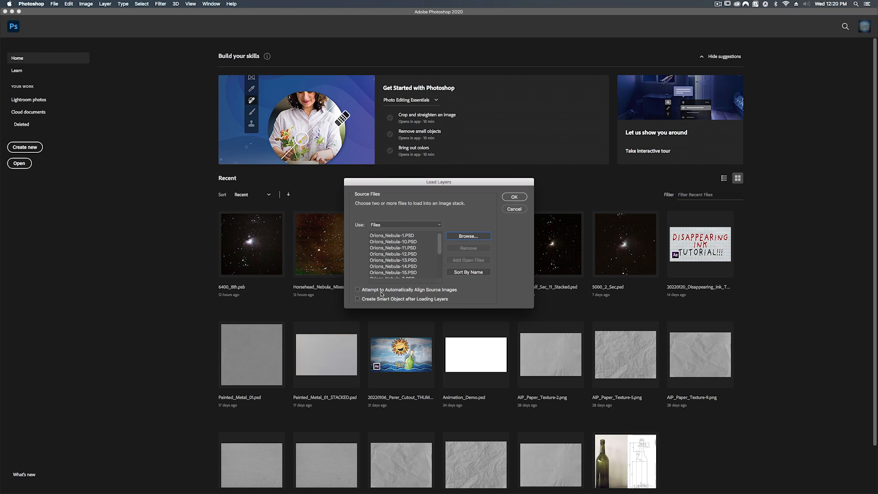
pyautogui.click(514, 197)
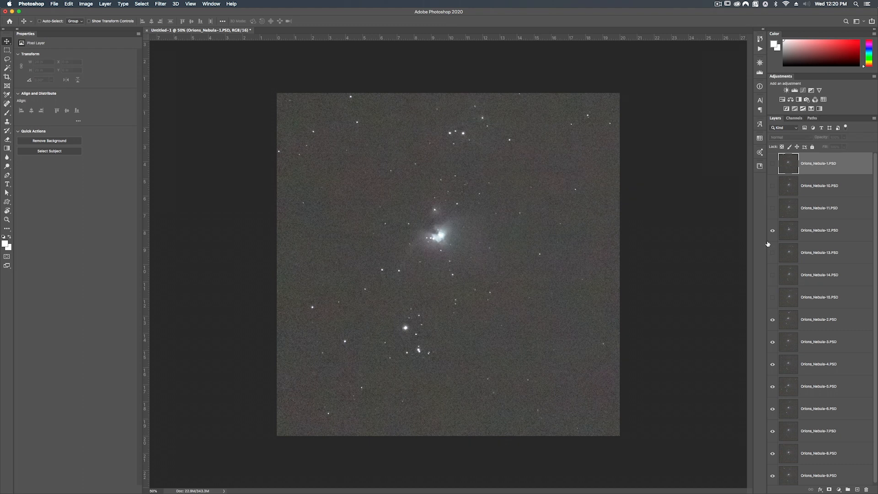
# Hide all layers above Orions_Nebula-9 in the unaligned stack and select the Orions_Nebula-9 layer.
pyautogui.click(772, 230)
pyautogui.click(772, 298)
pyautogui.moveTo(772, 297); pyautogui.dragTo(765, 452)
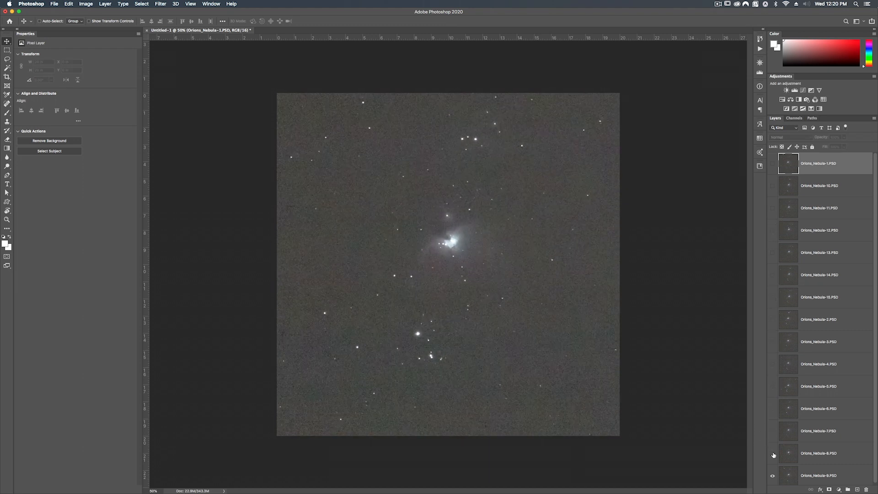
pyautogui.click(839, 479)
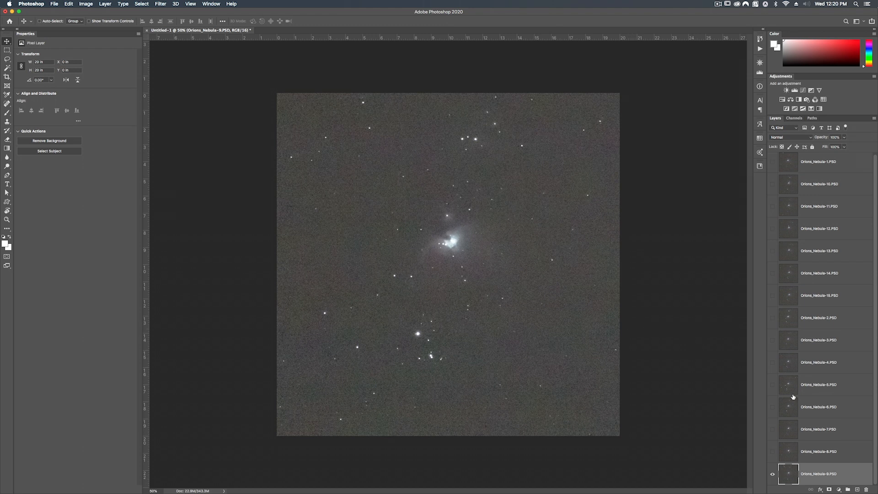
# Turn the hidden layers back on from Orions_Nebula-8 up to Orions_Nebula-1 to compare the star positions between frames.
pyautogui.click(772, 451)
pyautogui.click(772, 429)
pyautogui.click(772, 407)
pyautogui.click(772, 385)
pyautogui.click(772, 362)
pyautogui.click(772, 340)
pyautogui.click(772, 318)
pyautogui.moveTo(772, 295); pyautogui.dragTo(772, 161)
pyautogui.scroll(1, 832, 167)
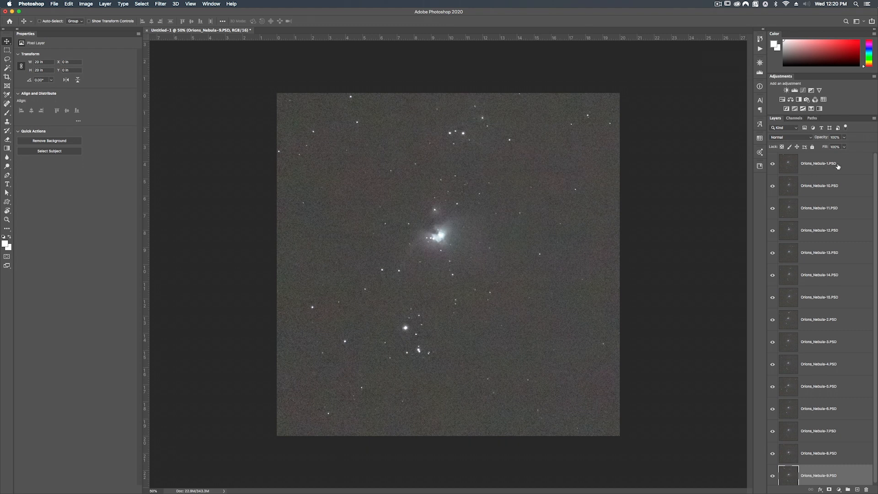
# Set the blend mode of the Orions_Nebula-1 through Orions_Nebula-8 layers, all except the lowest layer, to Difference.
pyautogui.click(832, 168)
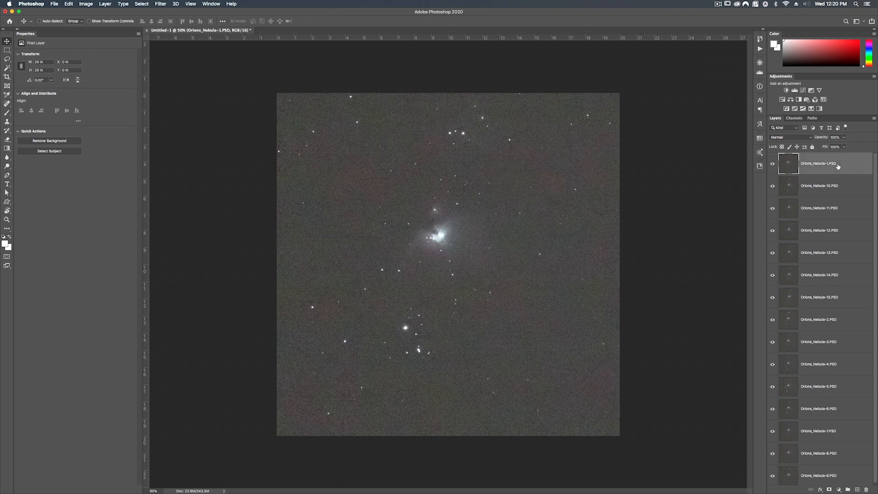
pyautogui.keyDown('shift'); pyautogui.click(836, 454); pyautogui.keyUp('shift')
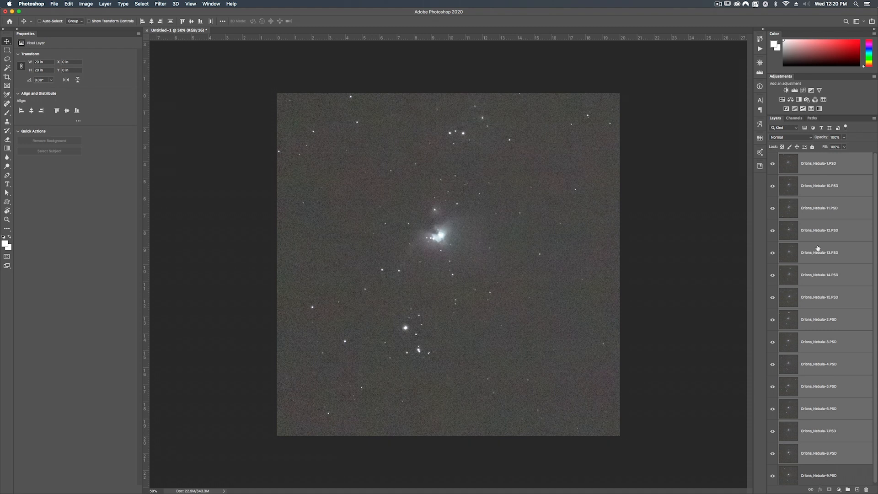
pyautogui.click(794, 138)
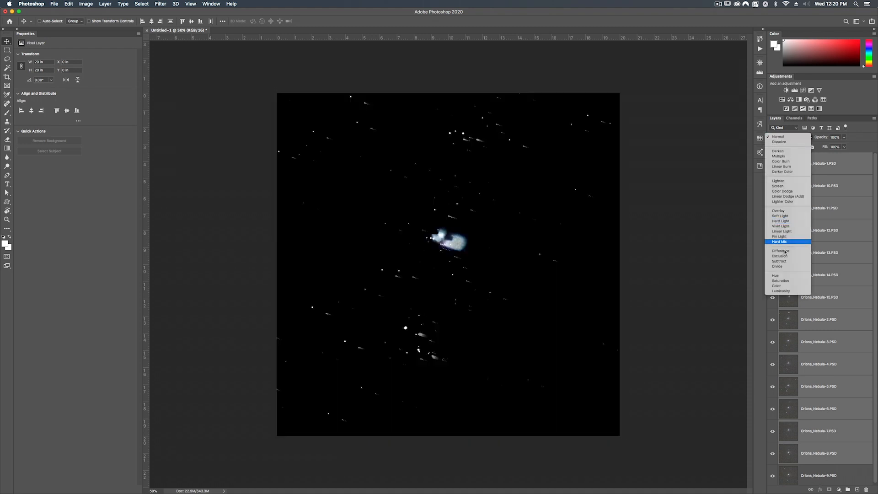
pyautogui.click(786, 250)
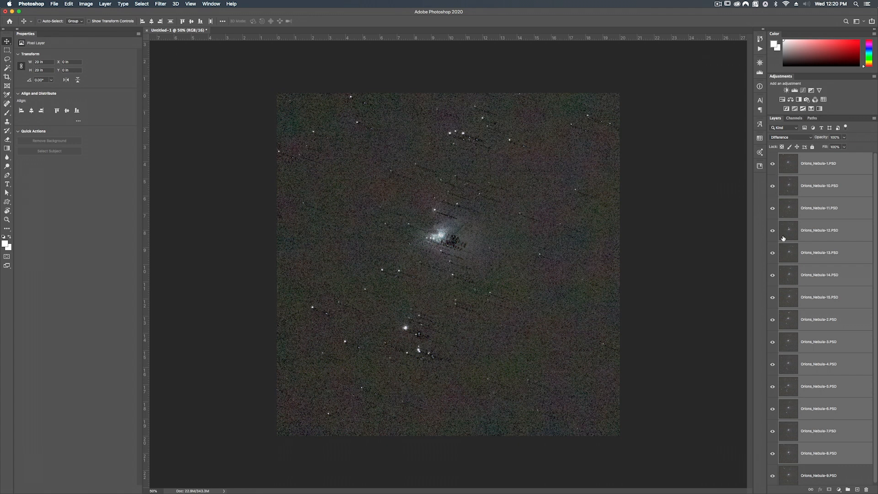
# Hide all layers below Orions_Nebula-10 and move Orions_Nebula-10 to about X -0.82 in, Y -0.36 in so its stars overlap Orions_Nebula-1.
pyautogui.moveTo(772, 208); pyautogui.dragTo(774, 471)
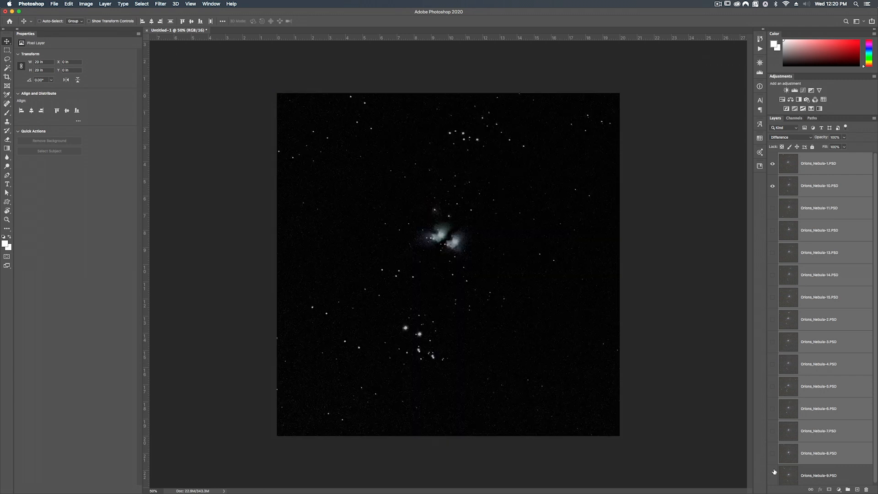
pyautogui.click(814, 187)
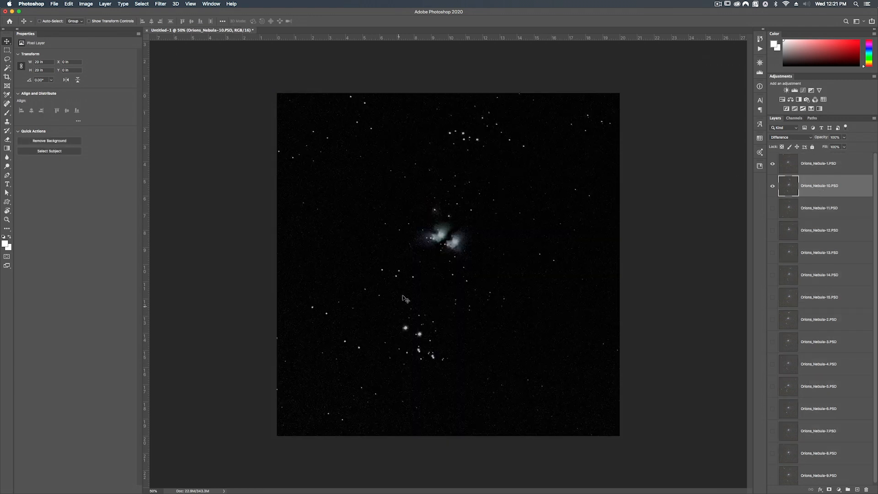
pyautogui.moveTo(474, 261)
pyautogui.mouseDown()
pyautogui.moveTo(488, 264)
pyautogui.moveTo(470, 267)
pyautogui.moveTo(481, 259)
pyautogui.mouseUp()
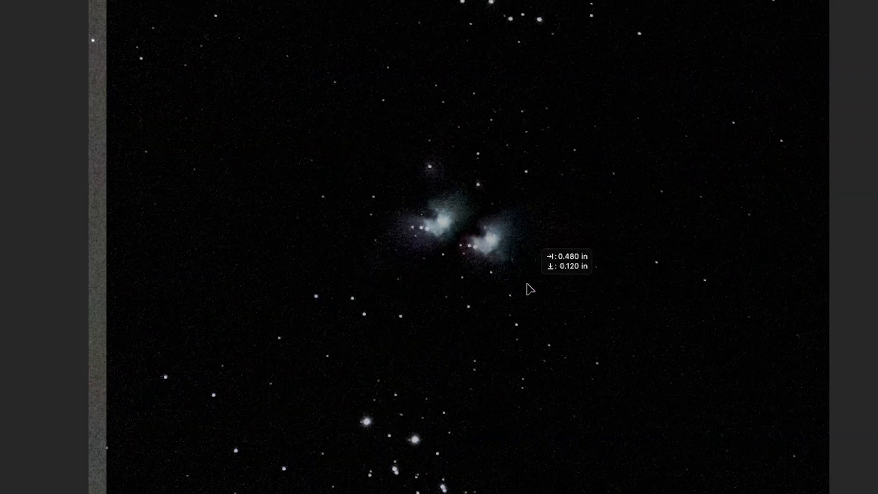
pyautogui.moveTo(529, 289); pyautogui.dragTo(482, 268)
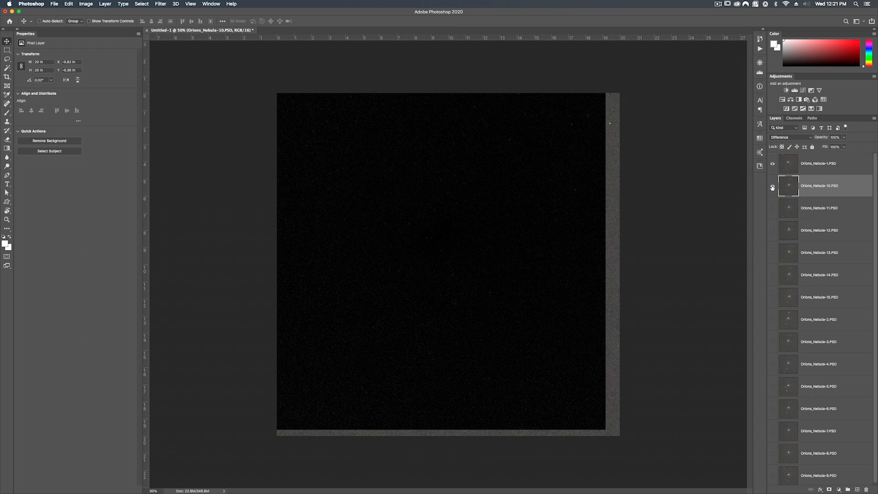
# Toggle the visibility of Orions_Nebula-1 repeatedly to check its alignment with Orions_Nebula-10, and leave Orions_Nebula-1 hidden.
pyautogui.click(774, 165)
pyautogui.click(774, 165)
pyautogui.click(773, 165)
pyautogui.click(773, 165)
pyautogui.click(774, 165)
pyautogui.click(774, 165)
pyautogui.click(774, 165)
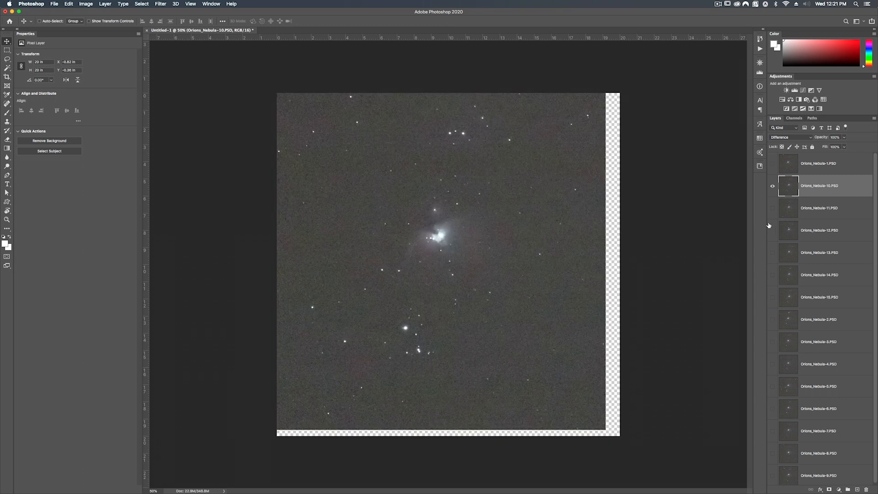
# Show Orions_Nebula-11 and move it to about X -0.9 in so its stars overlap those of Orions_Nebula-10.
pyautogui.click(773, 209)
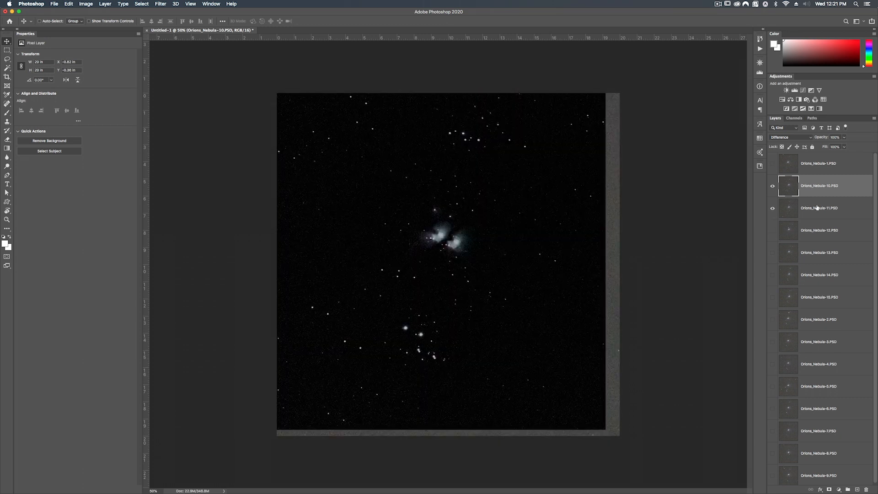
pyautogui.click(817, 207)
pyautogui.moveTo(474, 264); pyautogui.dragTo(481, 261)
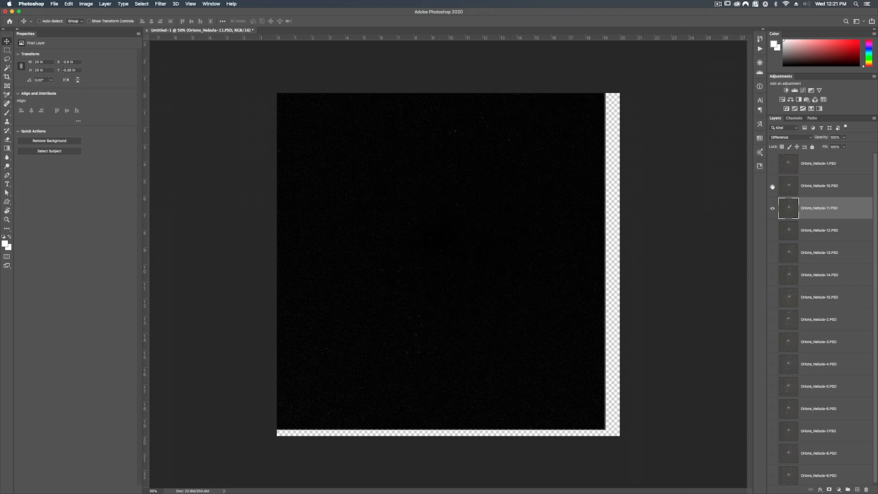
# Hide Orions_Nebula-10, show Orions_Nebula-12, align its stars with Orions_Nebula-11, and hide Orions_Nebula-11.
pyautogui.click(772, 186)
pyautogui.click(772, 231)
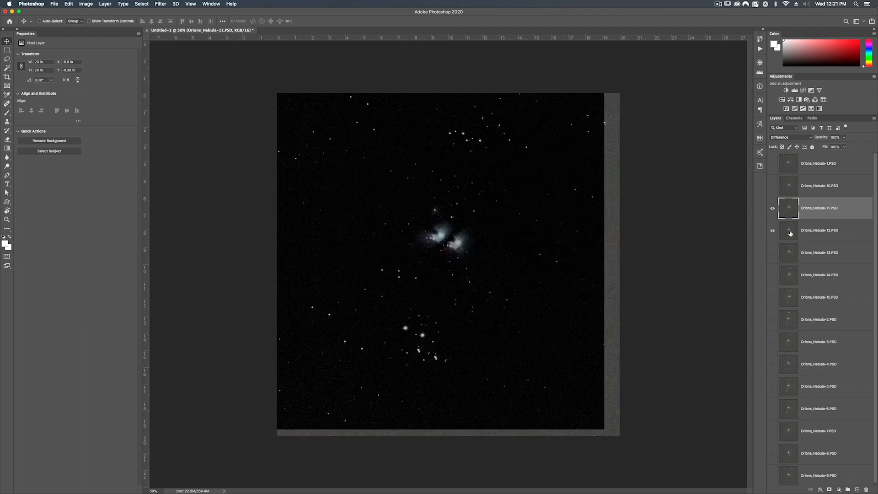
pyautogui.click(832, 232)
pyautogui.moveTo(482, 279); pyautogui.dragTo(432, 257)
pyautogui.click(772, 208)
# Align Orions_Nebula-13, Orions_Nebula-14 and Orions_Nebula-15 one by one with the layer directly above, hiding each finished reference layer.
pyautogui.click(833, 253)
pyautogui.click(772, 252)
pyautogui.click(772, 231)
pyautogui.click(833, 275)
pyautogui.click(772, 275)
pyautogui.click(772, 252)
pyautogui.click(833, 297)
pyautogui.click(772, 297)
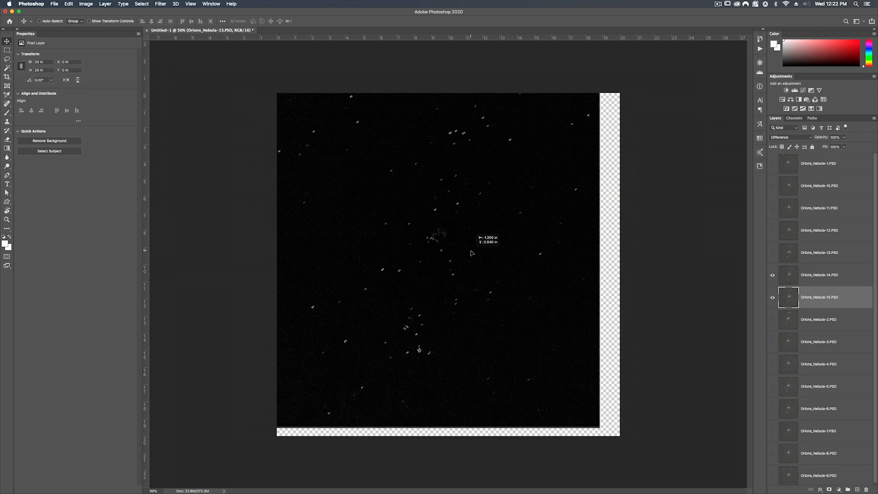
pyautogui.click(772, 274)
# Align Orions_Nebula-2 with Orions_Nebula-15 and Orions_Nebula-3 with Orions_Nebula-2, hiding each reference layer once matched.
pyautogui.click(833, 319)
pyautogui.click(772, 319)
pyautogui.moveTo(433, 287); pyautogui.dragTo(434, 284)
pyautogui.click(772, 298)
pyautogui.click(833, 342)
pyautogui.click(772, 341)
pyautogui.moveTo(493, 292)
pyautogui.mouseDown()
pyautogui.moveTo(513, 304)
pyautogui.moveTo(484, 308)
pyautogui.mouseUp()
pyautogui.click(772, 319)
# Show and align Orions_Nebula-4, Orions_Nebula-5 and Orions_Nebula-6 in turn with the layer above, hiding each used reference layer.
pyautogui.click(772, 364)
pyautogui.click(833, 364)
pyautogui.click(833, 387)
pyautogui.click(772, 387)
pyautogui.click(833, 408)
pyautogui.click(772, 408)
pyautogui.moveTo(564, 304); pyautogui.dragTo(561, 302)
pyautogui.click(772, 386)
# Align Orions_Nebula-7 with Orions_Nebula-6 and Orions_Nebula-8 with Orions_Nebula-7, hiding each reference layer once matched.
pyautogui.click(833, 431)
pyautogui.click(772, 431)
pyautogui.moveTo(503, 283); pyautogui.dragTo(494, 280)
pyautogui.click(772, 408)
pyautogui.click(833, 453)
pyautogui.click(772, 453)
pyautogui.moveTo(414, 258); pyautogui.dragTo(470, 274)
pyautogui.click(772, 430)
# Align Orions_Nebula-9 with Orions_Nebula-8 at about X -0.73 in, Y -0.34 in, and turn all hidden layers back on.
pyautogui.click(833, 473)
pyautogui.click(772, 474)
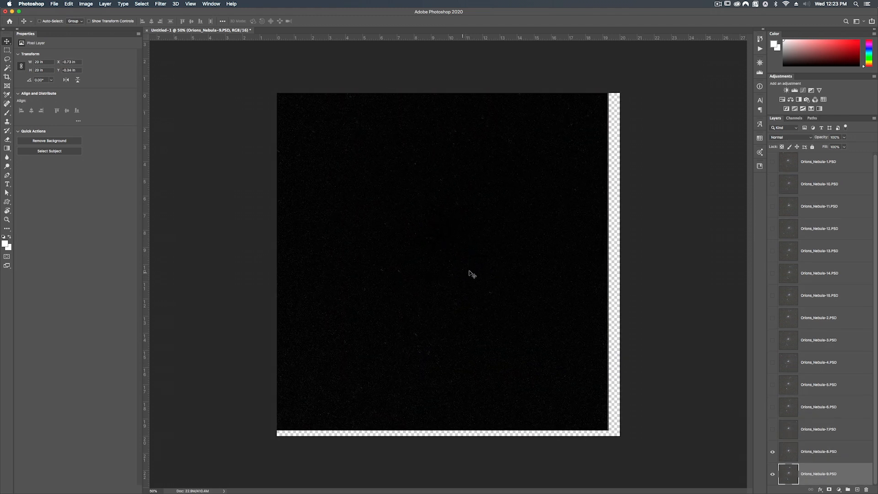
pyautogui.moveTo(772, 429); pyautogui.dragTo(773, 163)
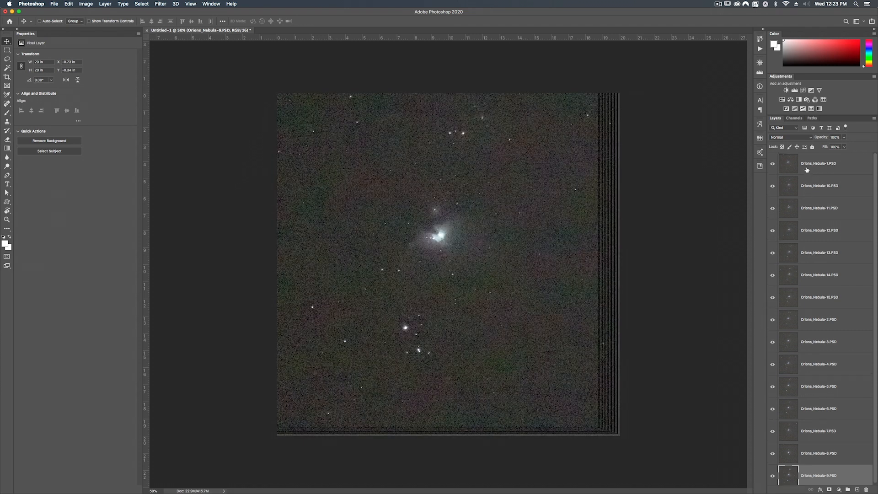
# Set the blend mode of all layers from Orions_Nebula-1 to Orions_Nebula-9 back to Normal.
pyautogui.click(834, 165)
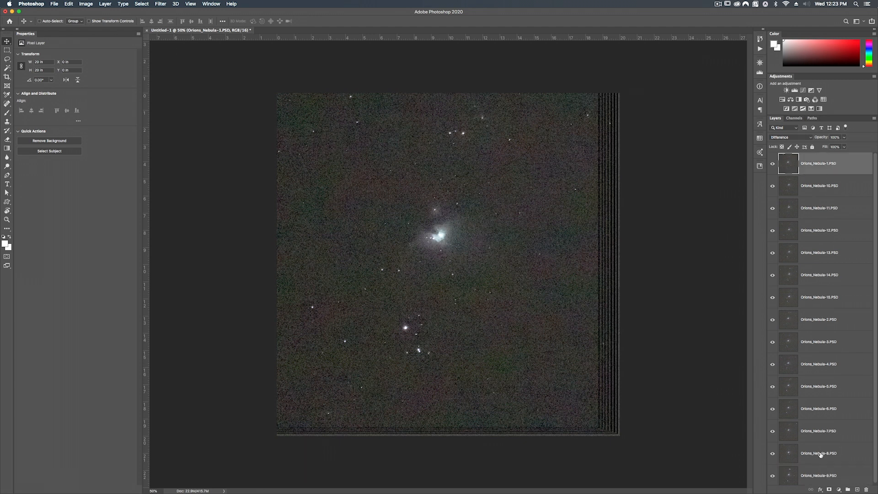
pyautogui.keyDown('shift'); pyautogui.click(826, 475); pyautogui.keyUp('shift')
pyautogui.click(786, 139)
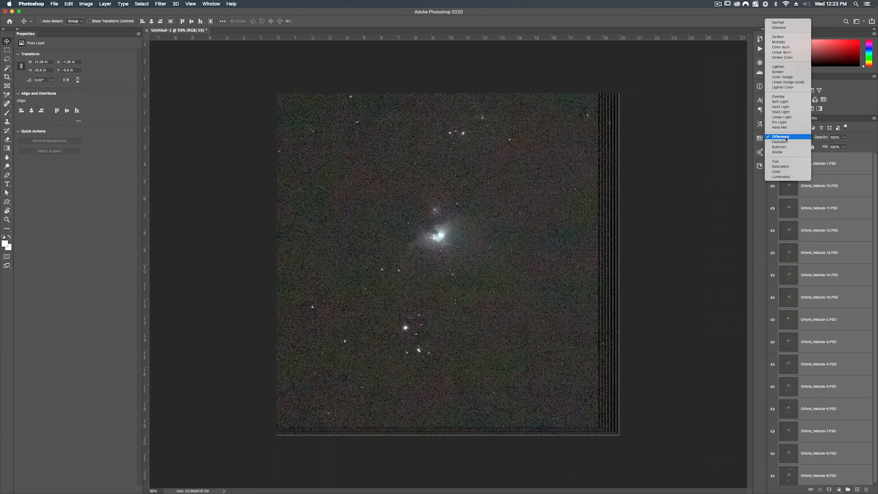
pyautogui.click(777, 23)
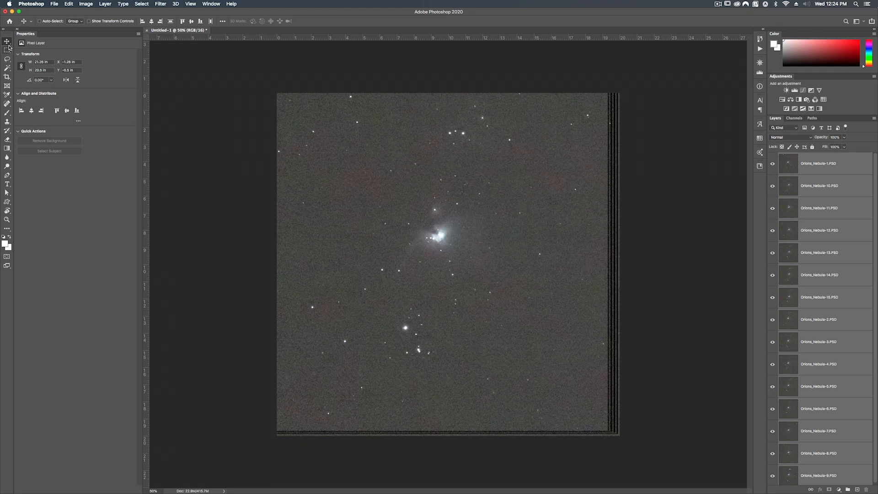
# Crop the image to a 1:1 square of about 17.49 in around the nebula, excluding the uneven edges of the shifted layers.
pyautogui.click(8, 77)
pyautogui.moveTo(621, 267); pyautogui.dragTo(636, 253)
pyautogui.moveTo(616, 432); pyautogui.dragTo(597, 413)
pyautogui.moveTo(534, 283); pyautogui.dragTo(523, 275)
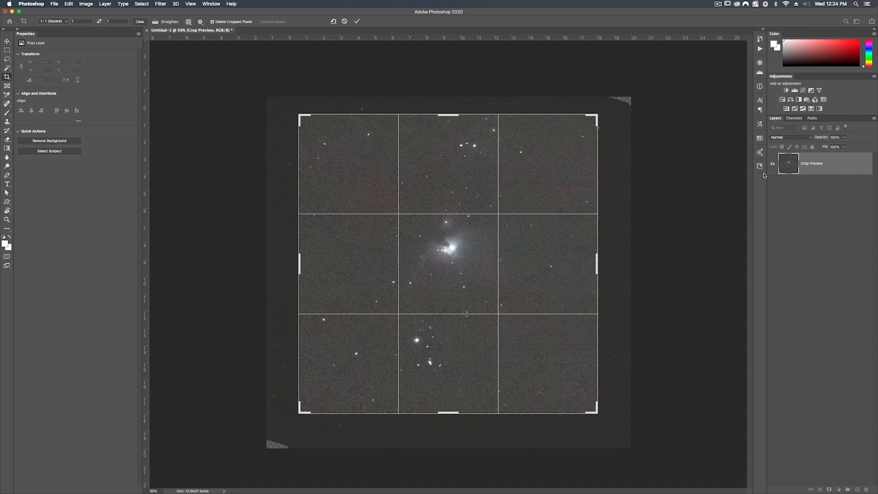
pyautogui.press('Return')
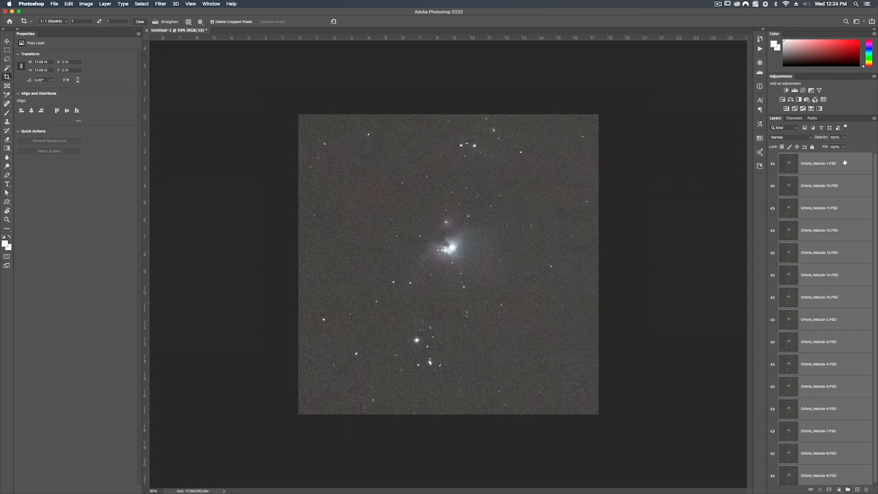
# Convert the selected aligned layers into one smart object and set its stack mode to Median.
pyautogui.rightClick(846, 342)
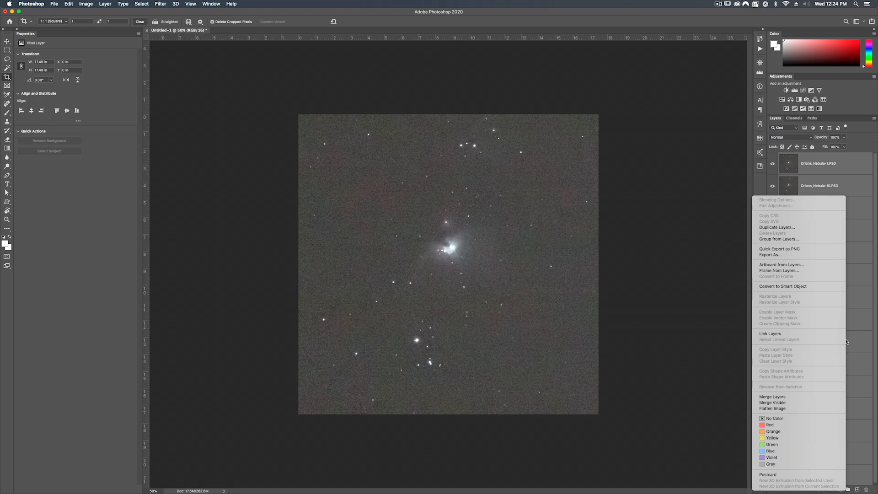
pyautogui.click(782, 286)
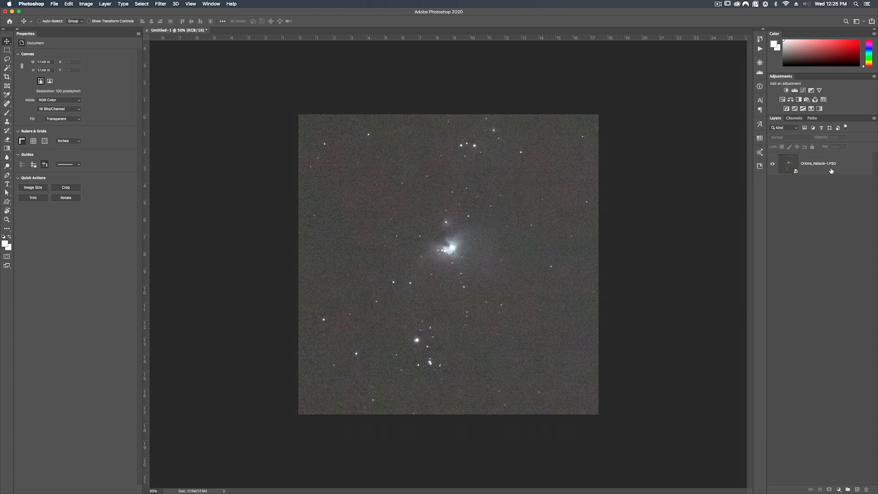
pyautogui.click(831, 170)
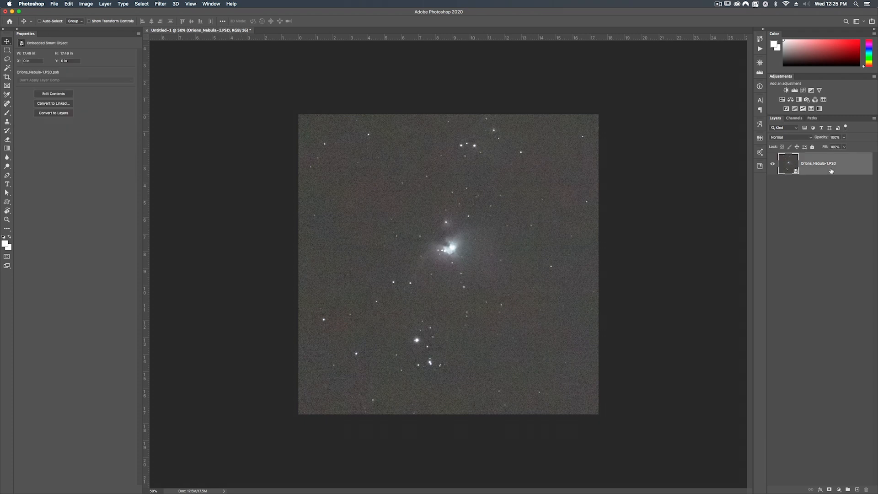
pyautogui.click(105, 4)
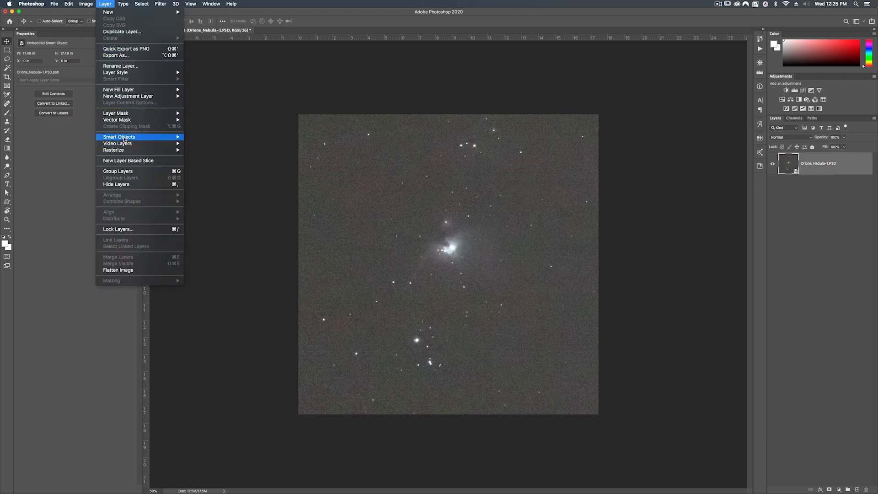
pyautogui.moveTo(124, 139)
pyautogui.moveTo(220, 252)
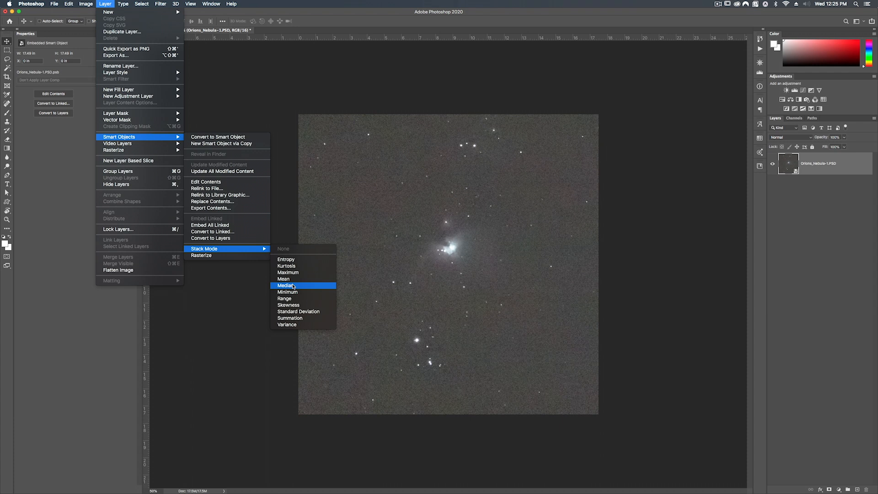
pyautogui.click(293, 286)
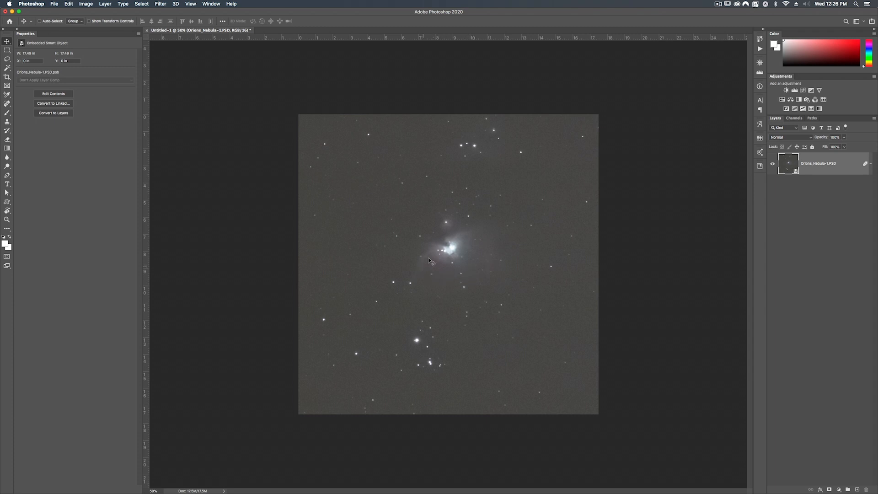
# Examine the noise around the nebula core up close, and undo and redo the Median stack rendering to compare before and after.
pyautogui.press('super+equal')
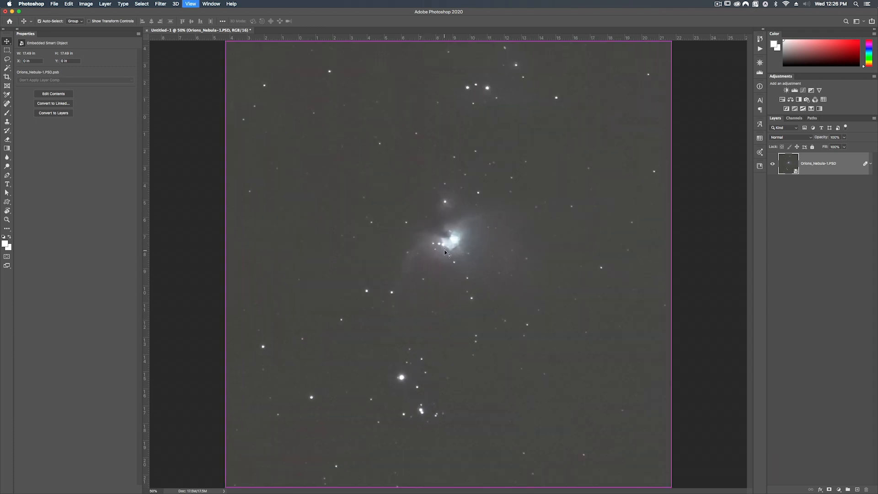
pyautogui.press('super+equal')
pyautogui.press('super+equal')
pyautogui.press('super+equal')
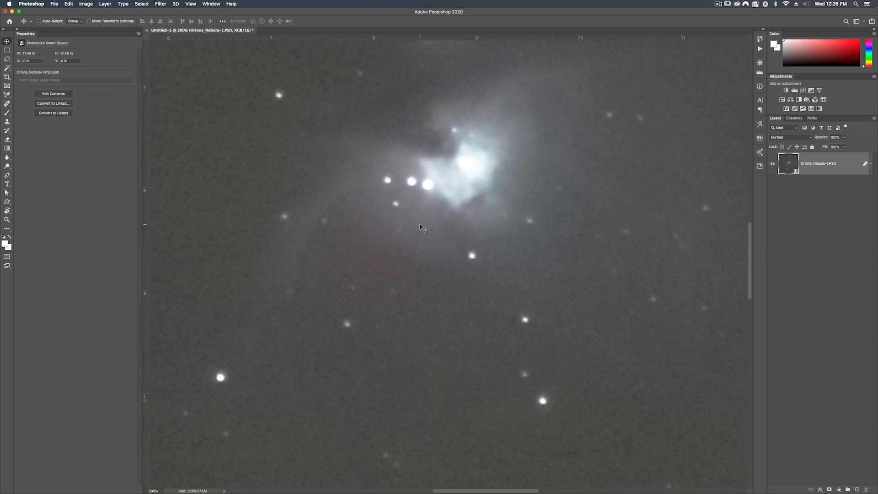
pyautogui.press('super+0')
pyautogui.click(69, 3)
pyautogui.click(69, 4)
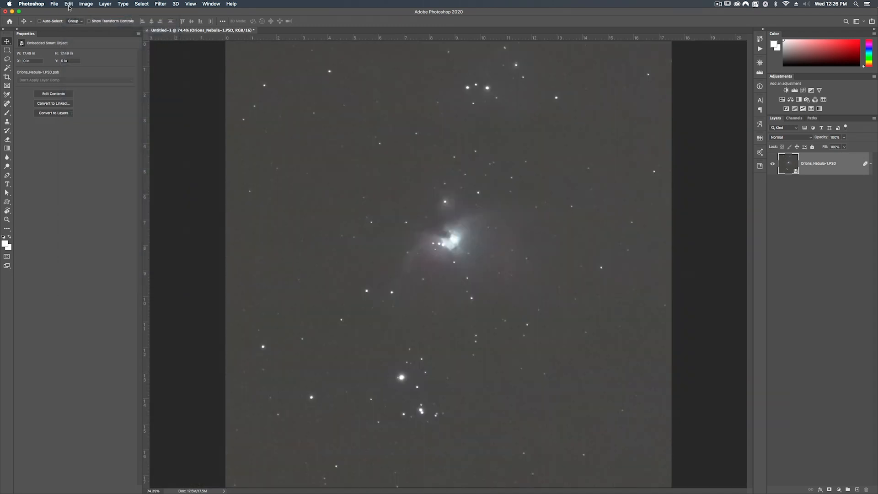
pyautogui.click(69, 4)
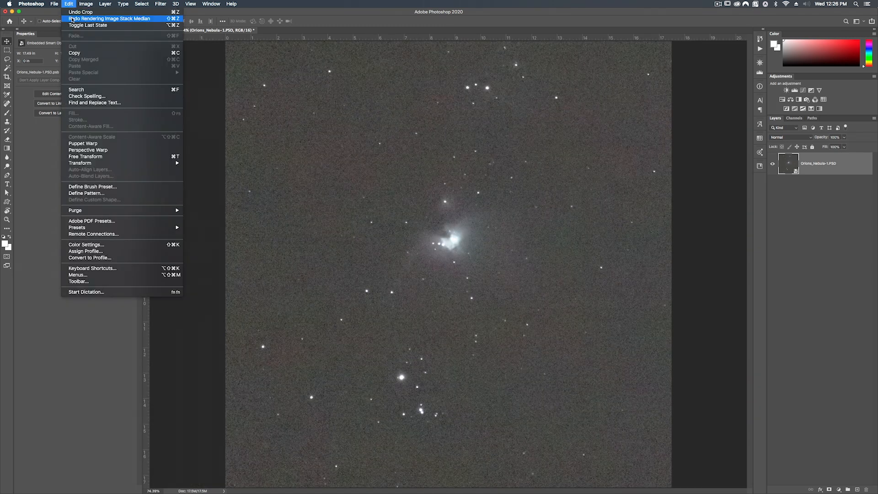
pyautogui.click(72, 20)
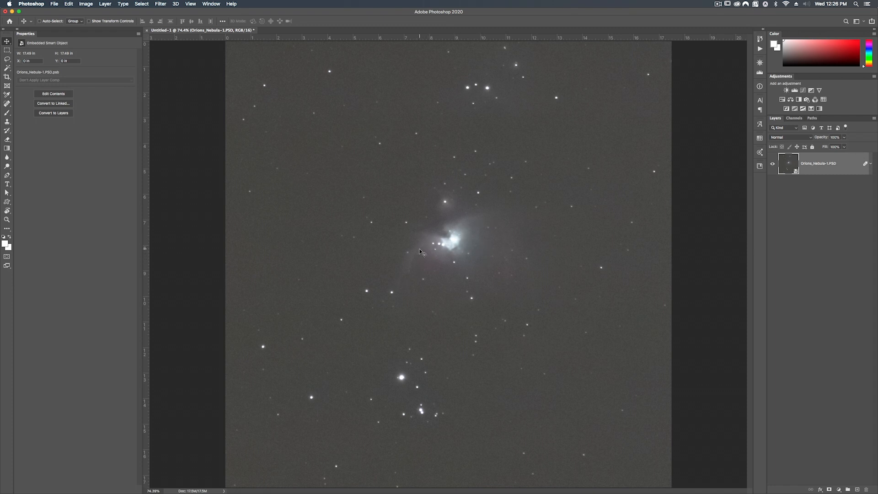
# Add a Curves adjustment layer above the stacked image, pulling the shadows down and raising the midtones steeply to bring out the nebula.
pyautogui.click(805, 92)
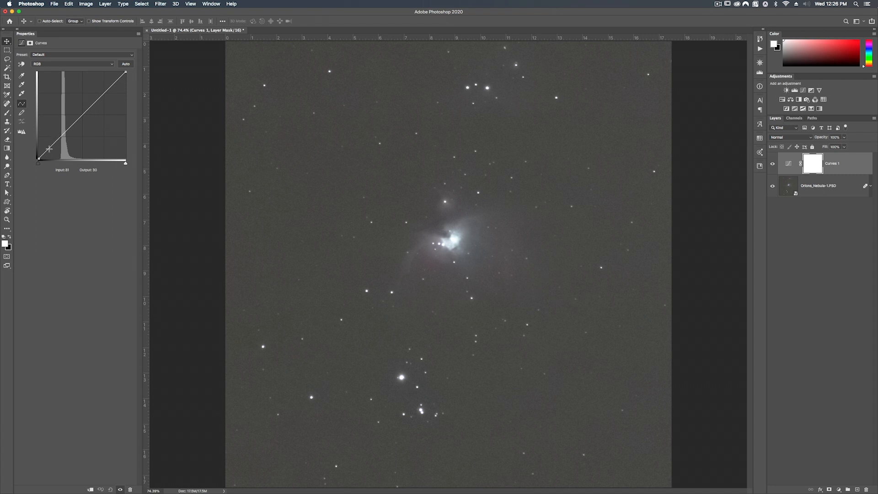
pyautogui.moveTo(46, 151); pyautogui.dragTo(76, 108)
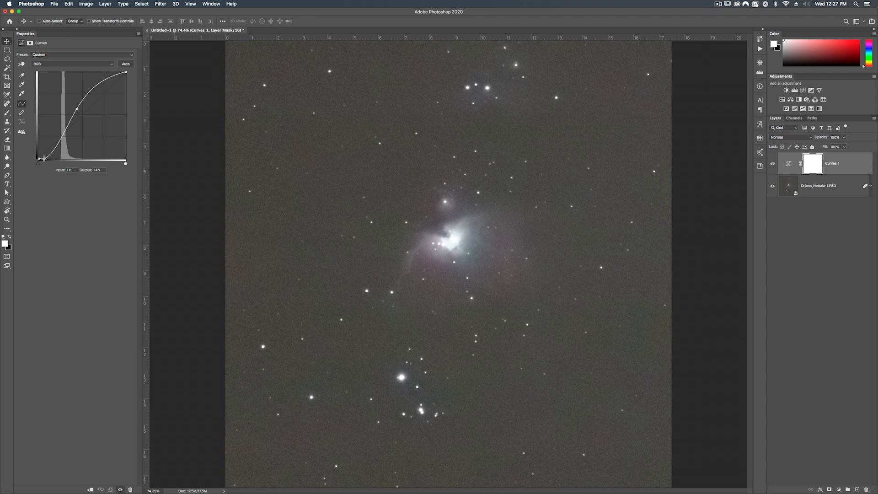
pyautogui.moveTo(45, 159); pyautogui.dragTo(48, 158)
pyautogui.moveTo(76, 110); pyautogui.dragTo(87, 84)
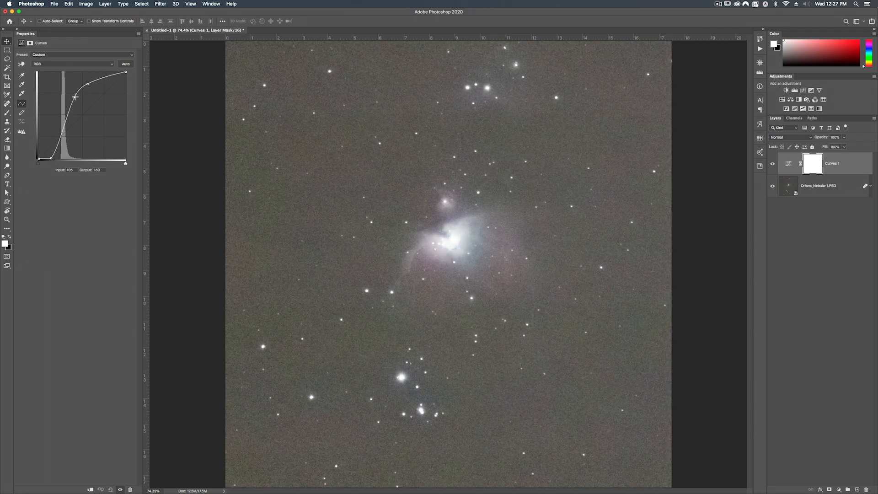
pyautogui.moveTo(51, 158); pyautogui.dragTo(58, 158)
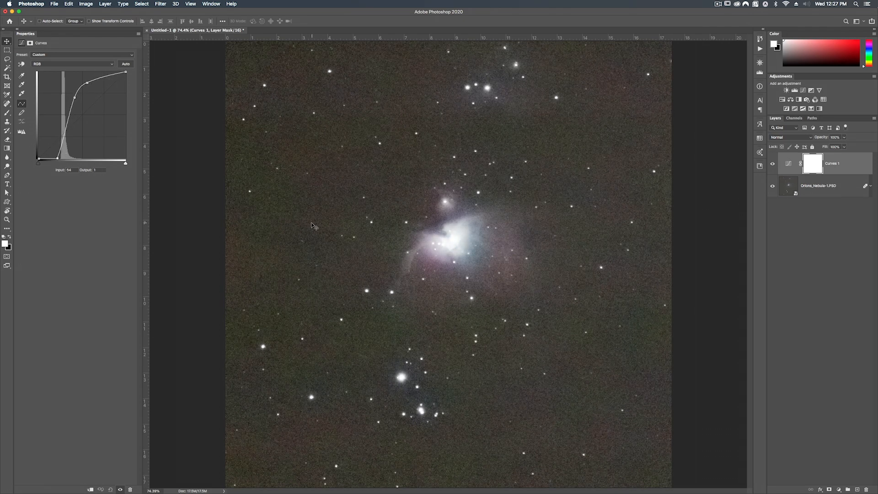
# Steepen the Curves 1 adjustment further, raising the midtones and placing the highlight point at input 143, output 243.
pyautogui.moveTo(74, 97); pyautogui.dragTo(86, 76)
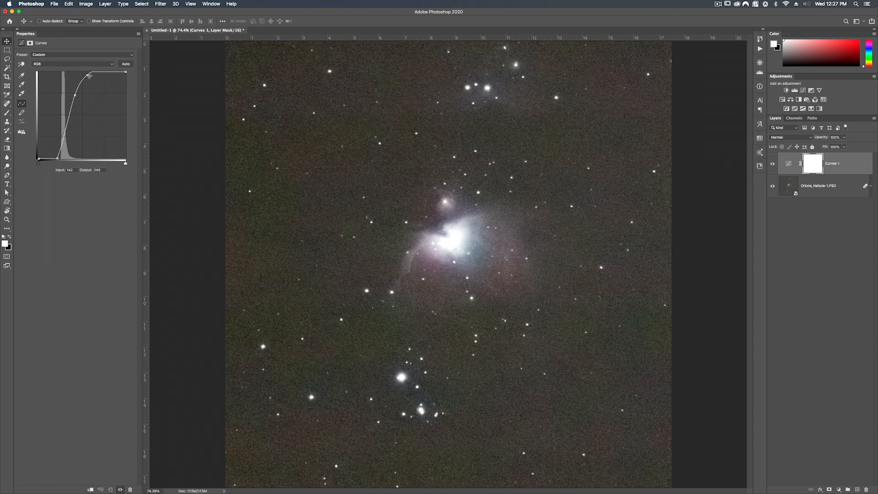
pyautogui.moveTo(87, 75); pyautogui.dragTo(90, 76)
pyautogui.moveTo(58, 158)
pyautogui.mouseDown()
pyautogui.moveTo(64, 146)
pyautogui.moveTo(59, 156)
pyautogui.mouseUp()
pyautogui.moveTo(75, 96); pyautogui.dragTo(87, 76)
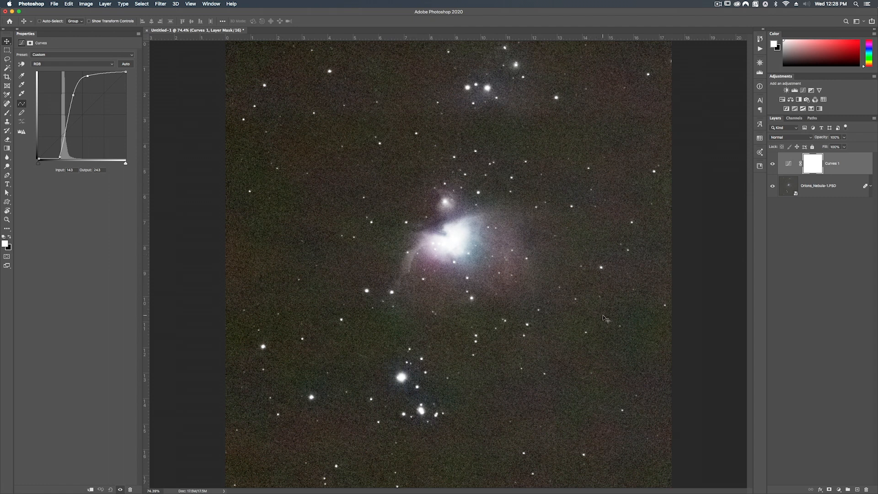
pyautogui.click(787, 163)
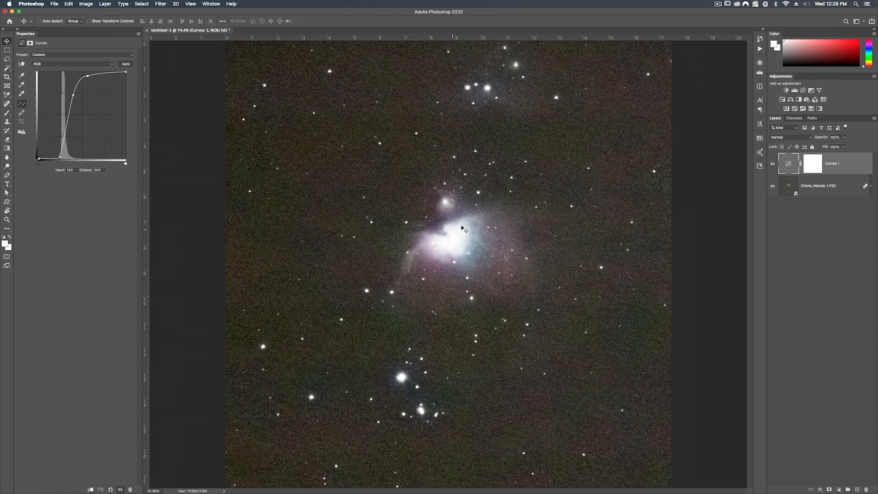
# Open the recent file 6400_8th.psb and toggle its orions-sword-wide-field layer to compare the stacked shot with the reference.
pyautogui.click(54, 4)
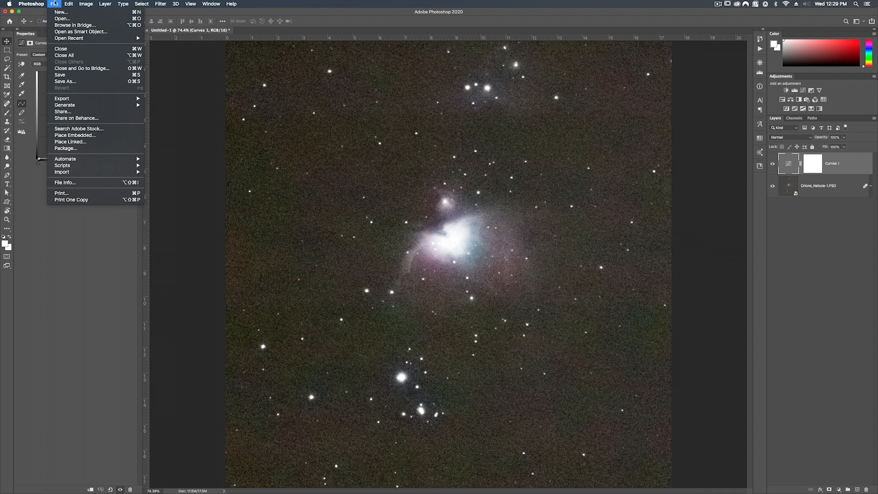
pyautogui.moveTo(63, 40)
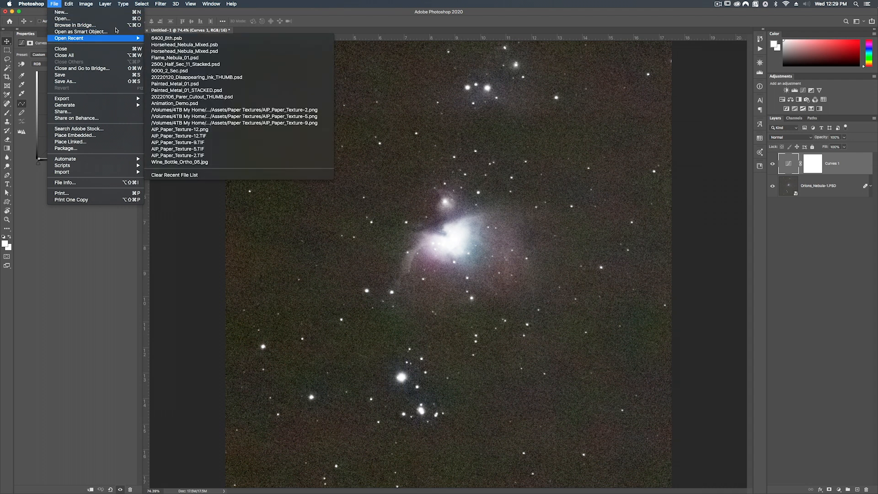
pyautogui.click(182, 38)
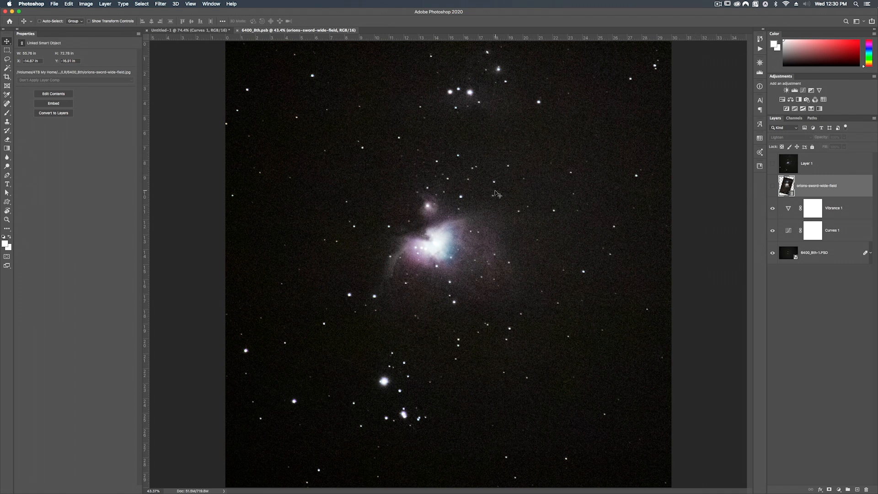
pyautogui.click(772, 187)
pyautogui.click(772, 186)
pyautogui.click(773, 186)
pyautogui.click(773, 186)
# Compare the Untitled-1 stack with 6400_8th.psb, and show and hide the wide-field reference over the nebula again.
pyautogui.click(190, 30)
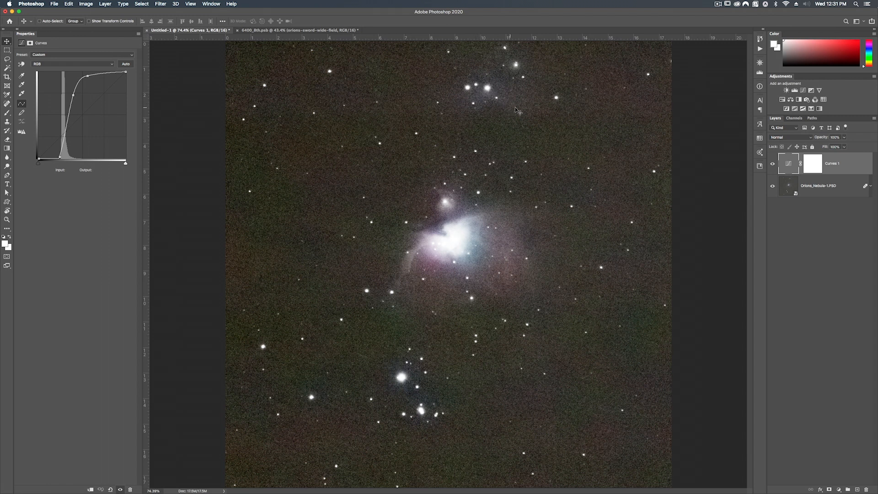
pyautogui.hotkey('ctrl', 'Tab')
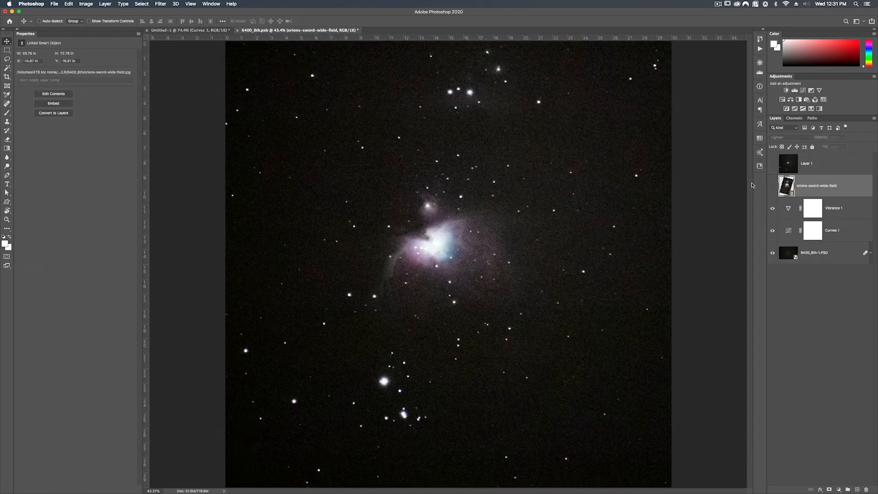
pyautogui.click(772, 188)
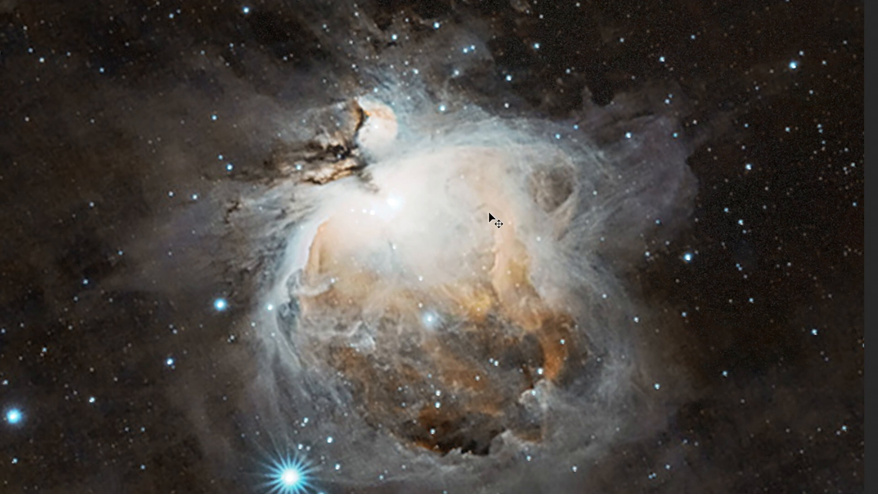
pyautogui.hotkey('ctrl', 'z')
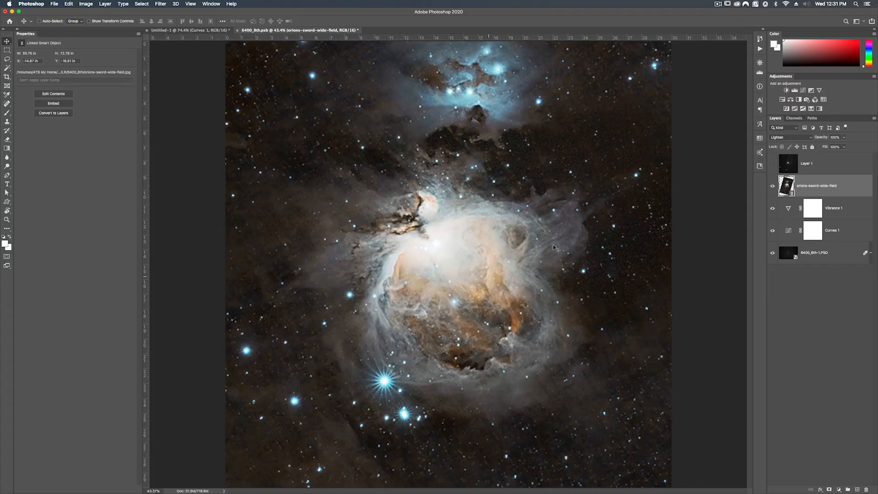
pyautogui.click(771, 186)
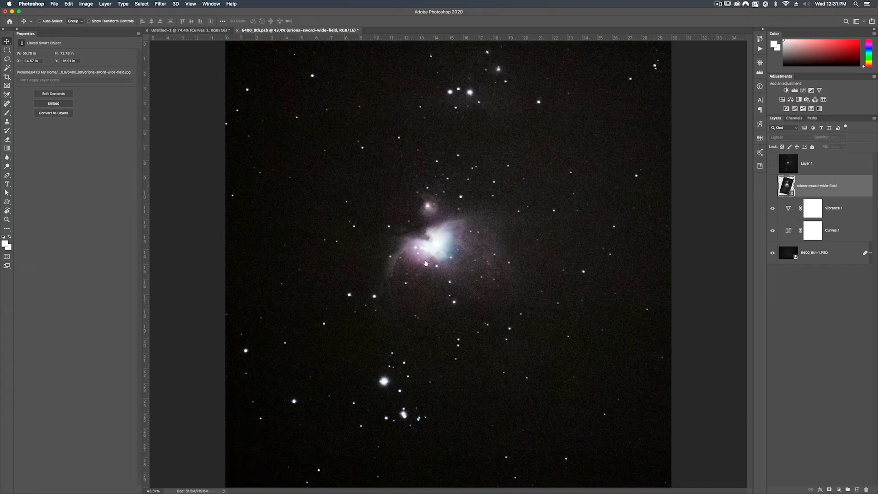
pyautogui.click(772, 186)
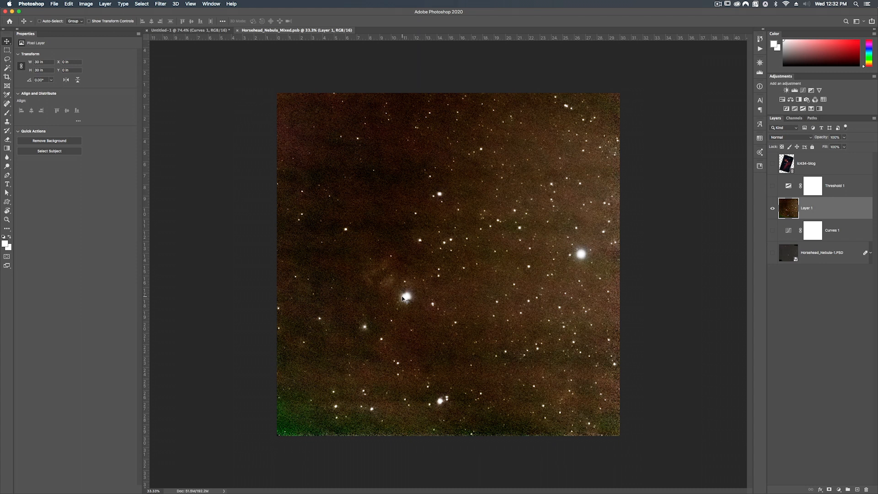
# In Horsehead_Nebula_Mixed.psb, toggle the topmost reference photo layer to locate the Flame and Horsehead nebulae in the star field, leaving it hidden.
pyautogui.scroll(2, 403, 299)
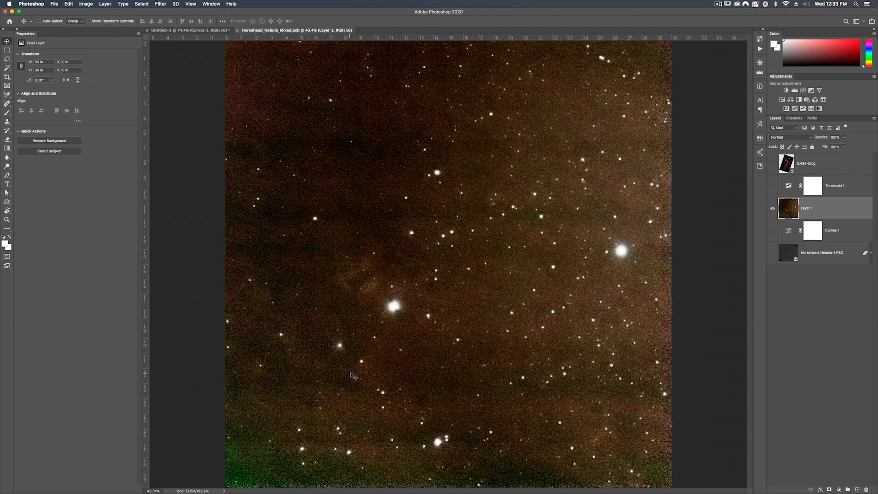
pyautogui.click(772, 165)
pyautogui.click(772, 166)
pyautogui.click(772, 166)
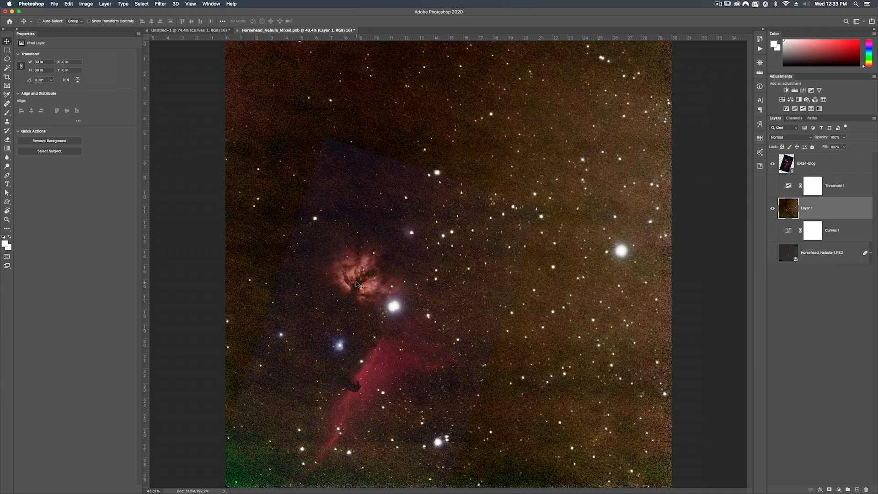
pyautogui.click(773, 163)
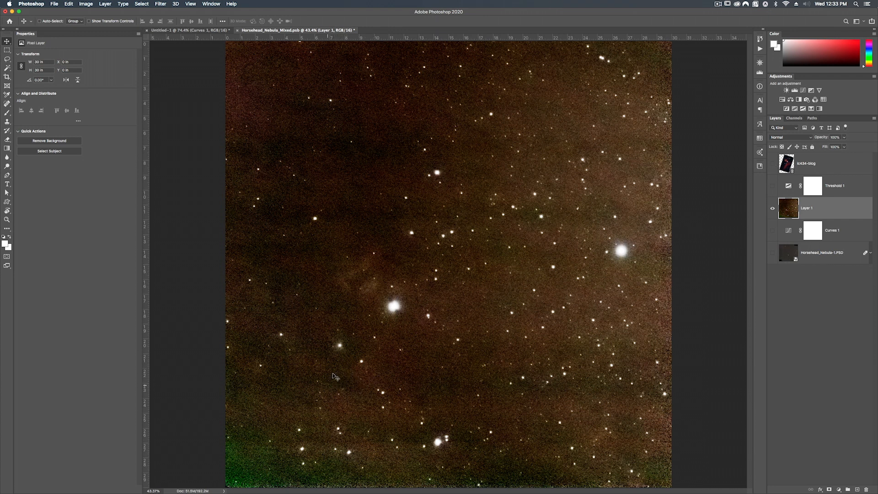
pyautogui.click(772, 163)
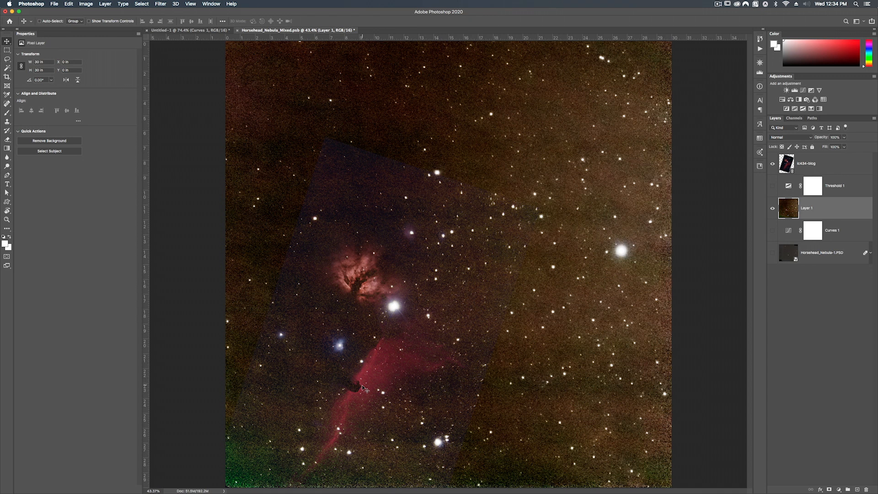
pyautogui.hotkey('ctrl', ',')
pyautogui.hotkey('ctrl', ',')
pyautogui.click(773, 165)
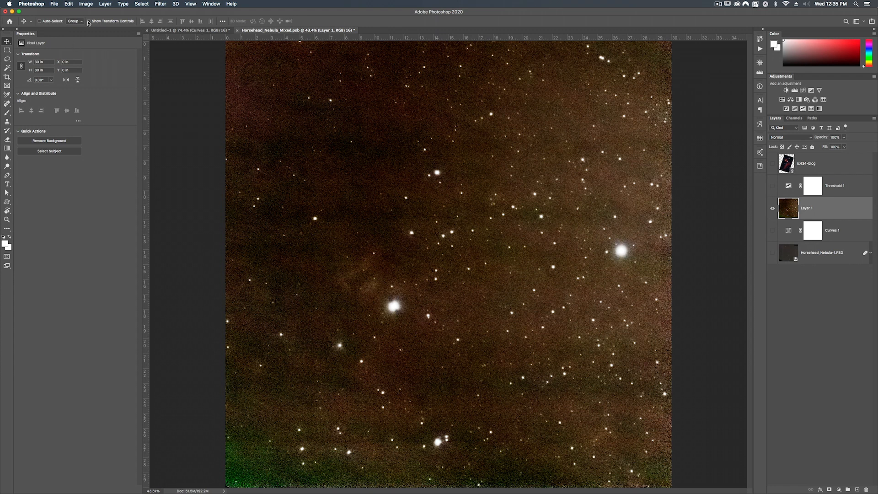
# Return to the Untitled-1 document and reapply the Median stack mode to the Orions_Nebula-1.PSD smart object.
pyautogui.click(181, 30)
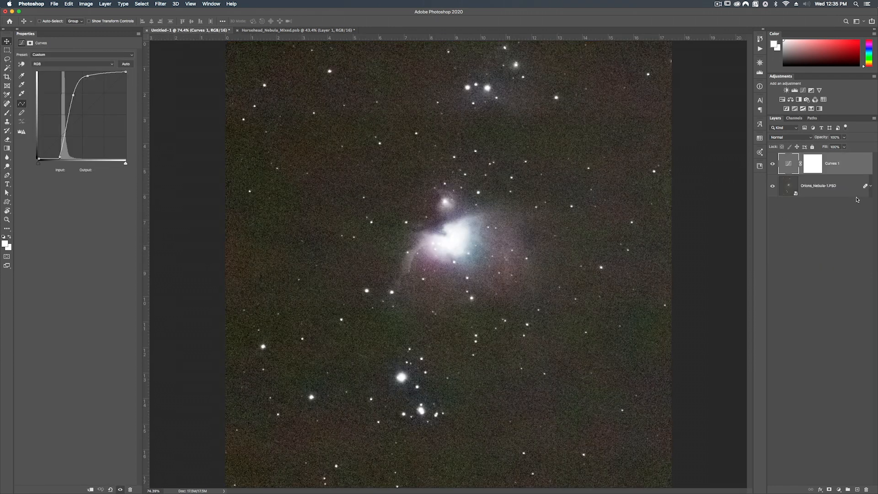
pyautogui.click(822, 191)
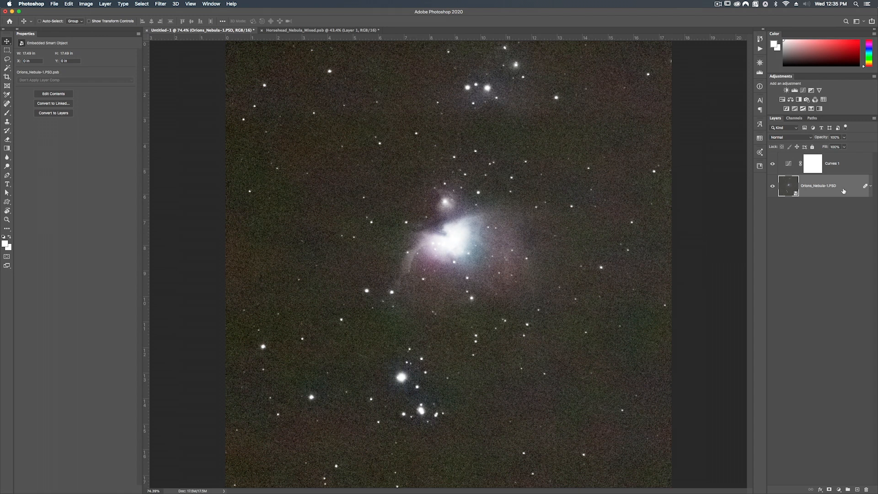
pyautogui.click(104, 4)
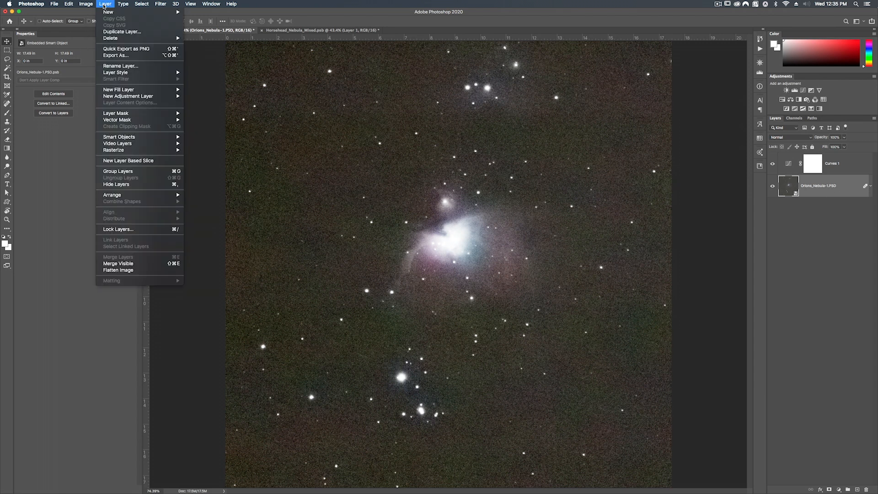
pyautogui.moveTo(115, 137)
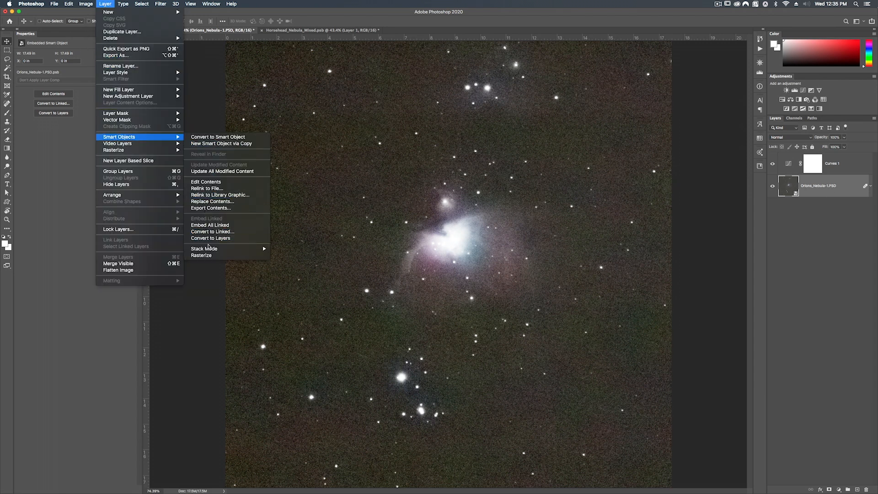
pyautogui.moveTo(209, 249)
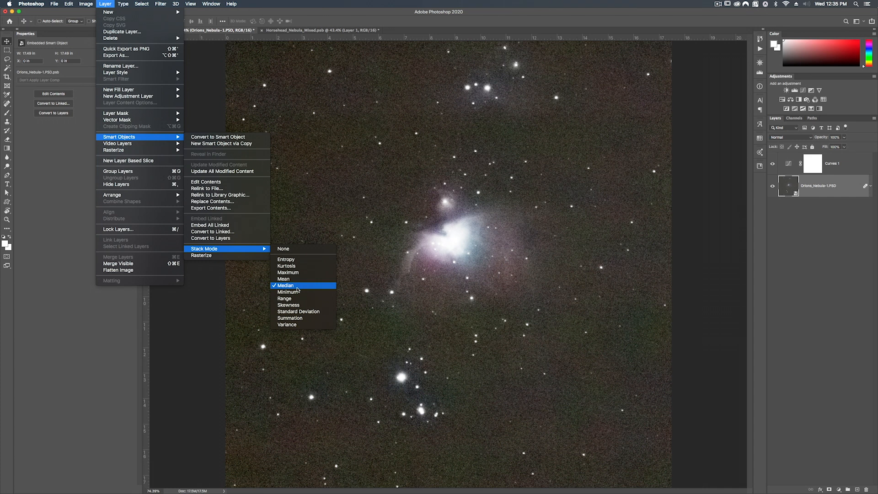
pyautogui.click(297, 286)
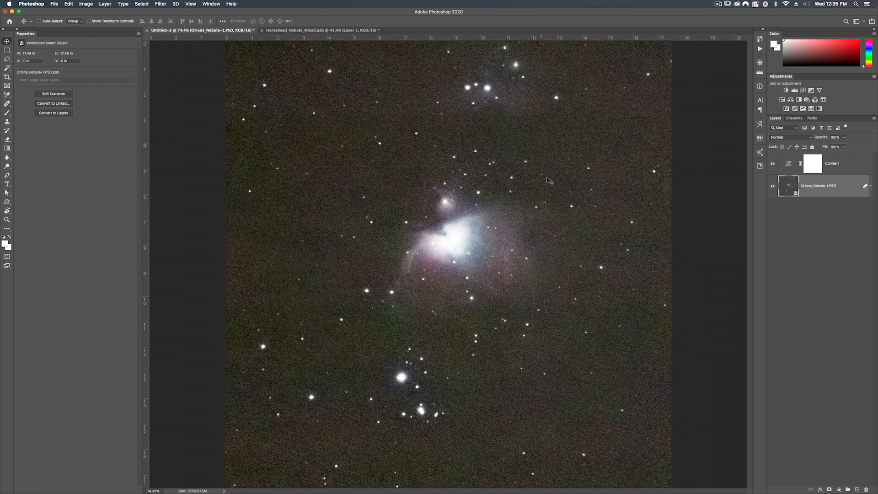